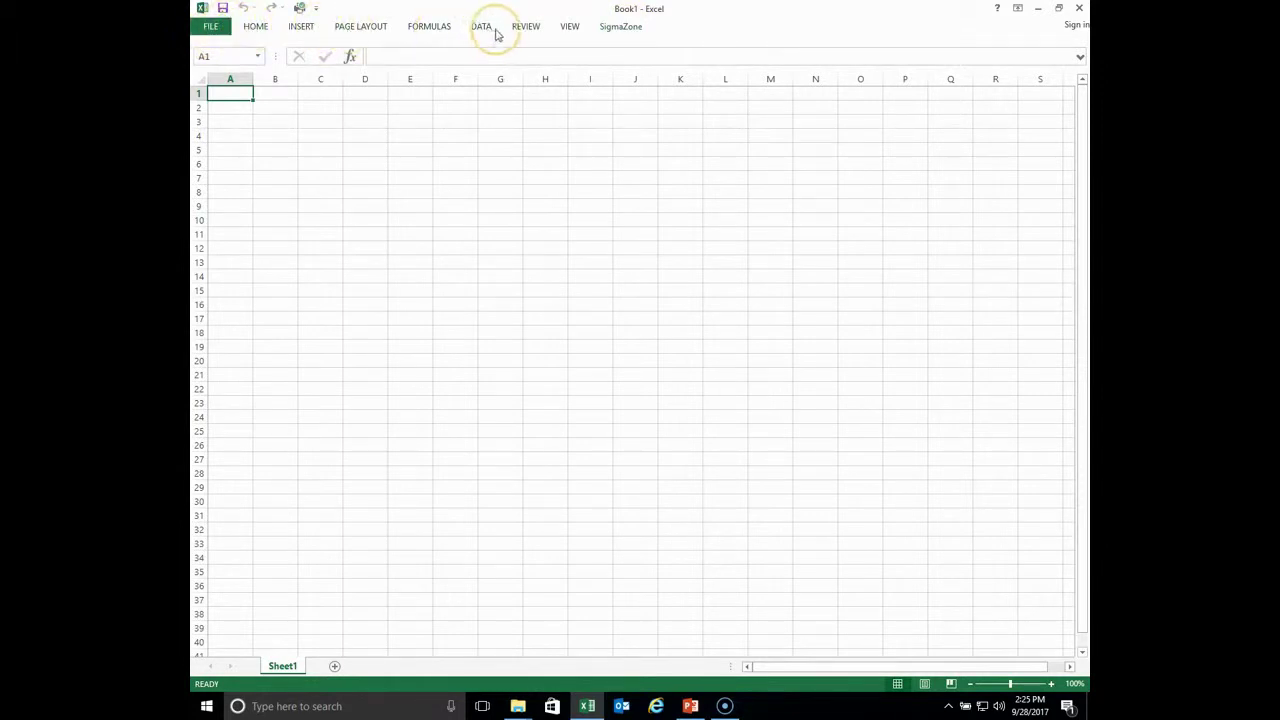
Keep the SigmaZone commands permanently displayed above the worksheet and review the available control chart types.
{"action": "left_click", "coordinate": [626, 27]}
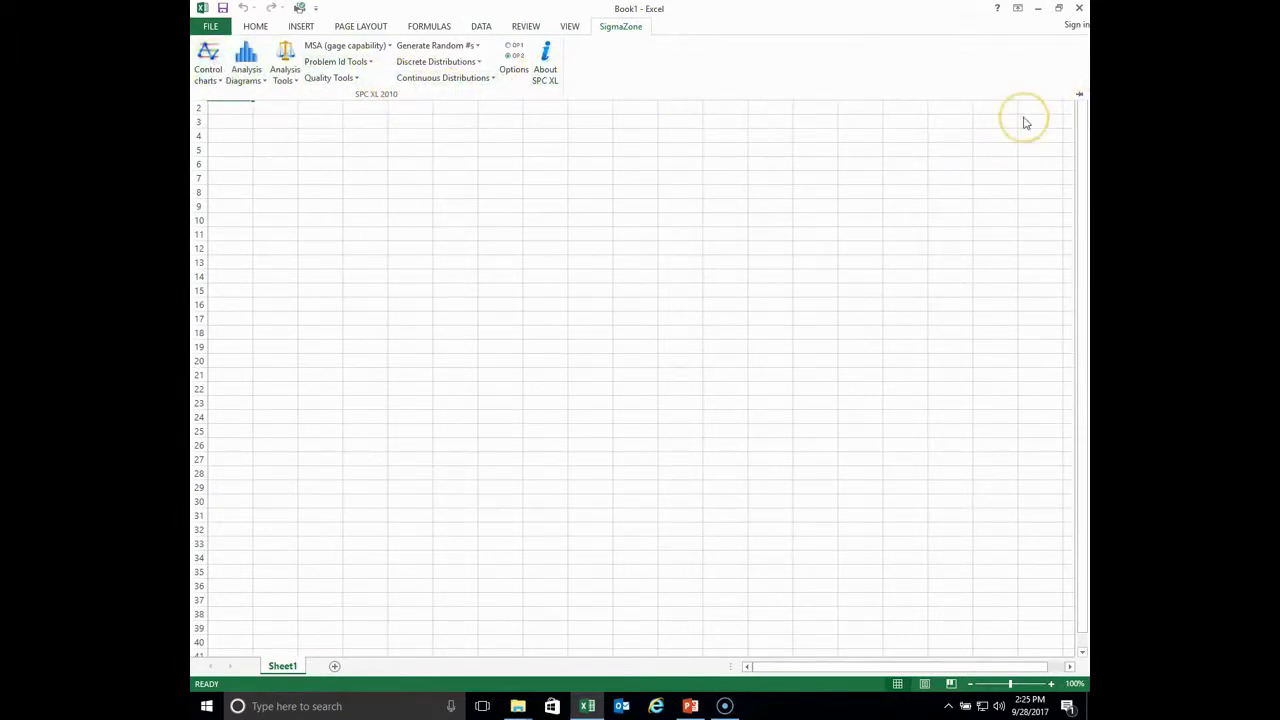
{"action": "left_click", "coordinate": [1080, 94]}
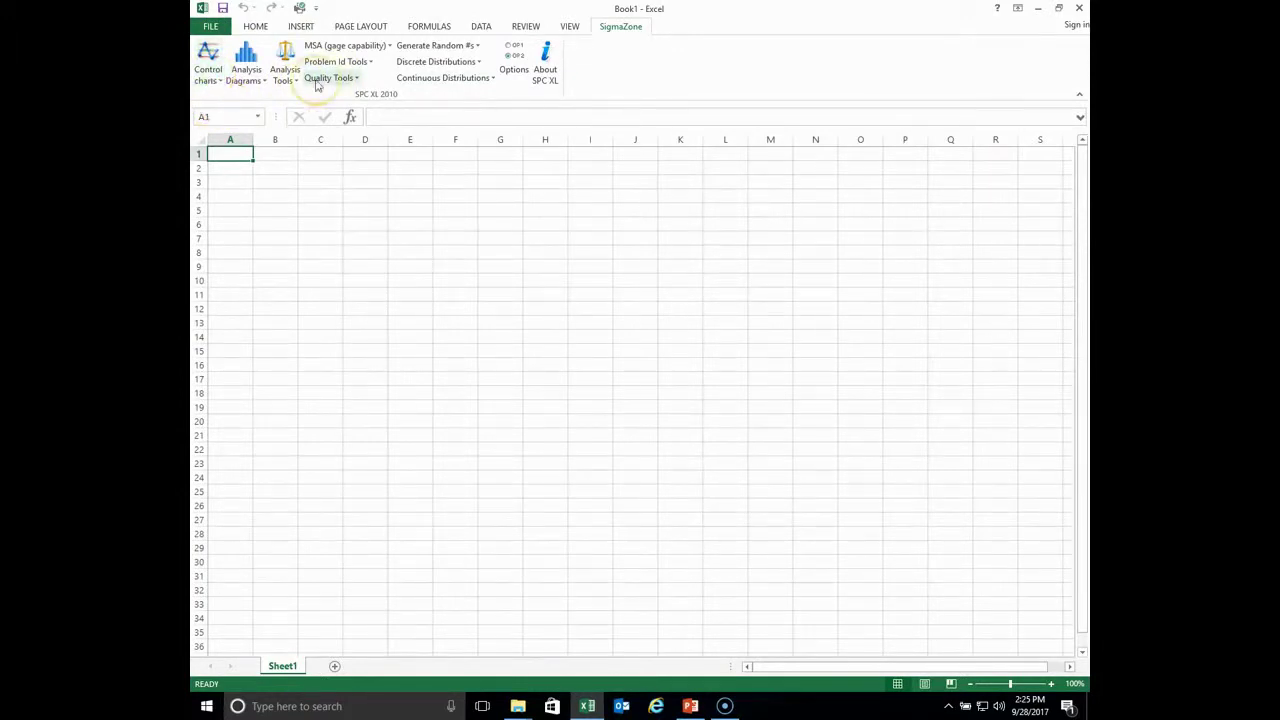
{"action": "left_click", "coordinate": [213, 70]}
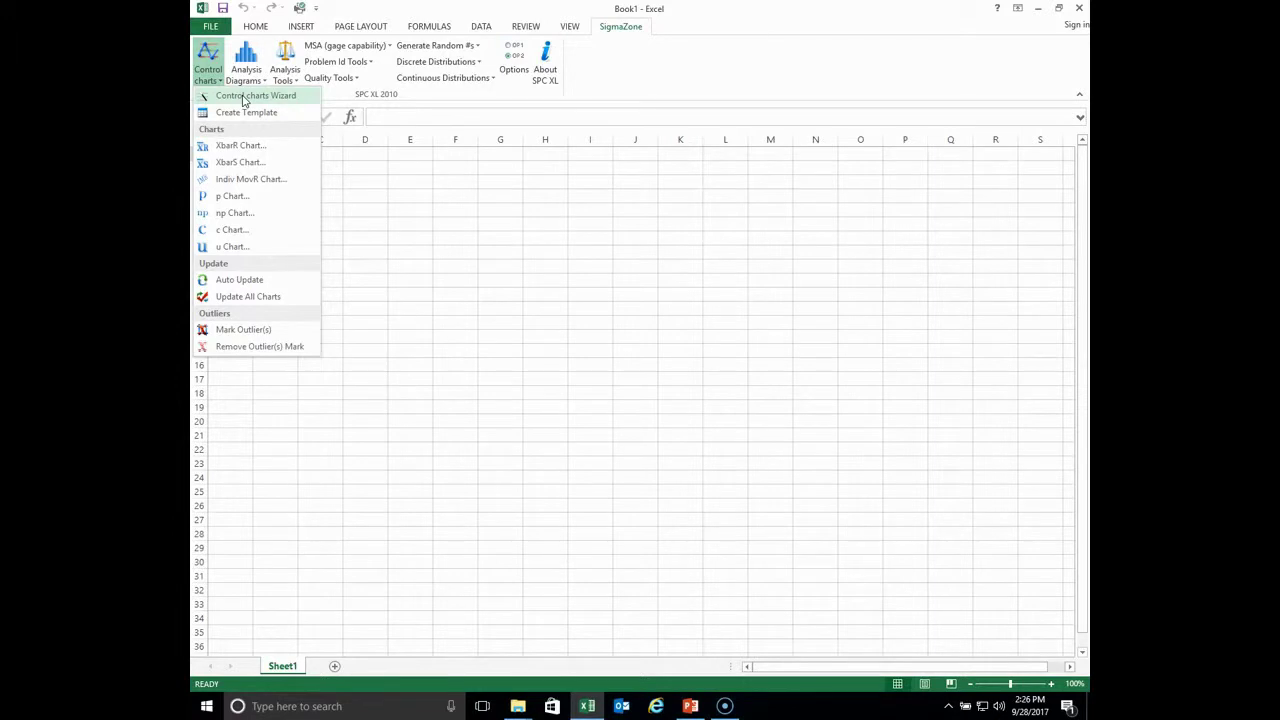
Examine the available analysis diagrams, including the Diagram Selection Wizard overview, and close the wizard without choosing a diagram.
{"action": "left_click", "coordinate": [245, 62]}
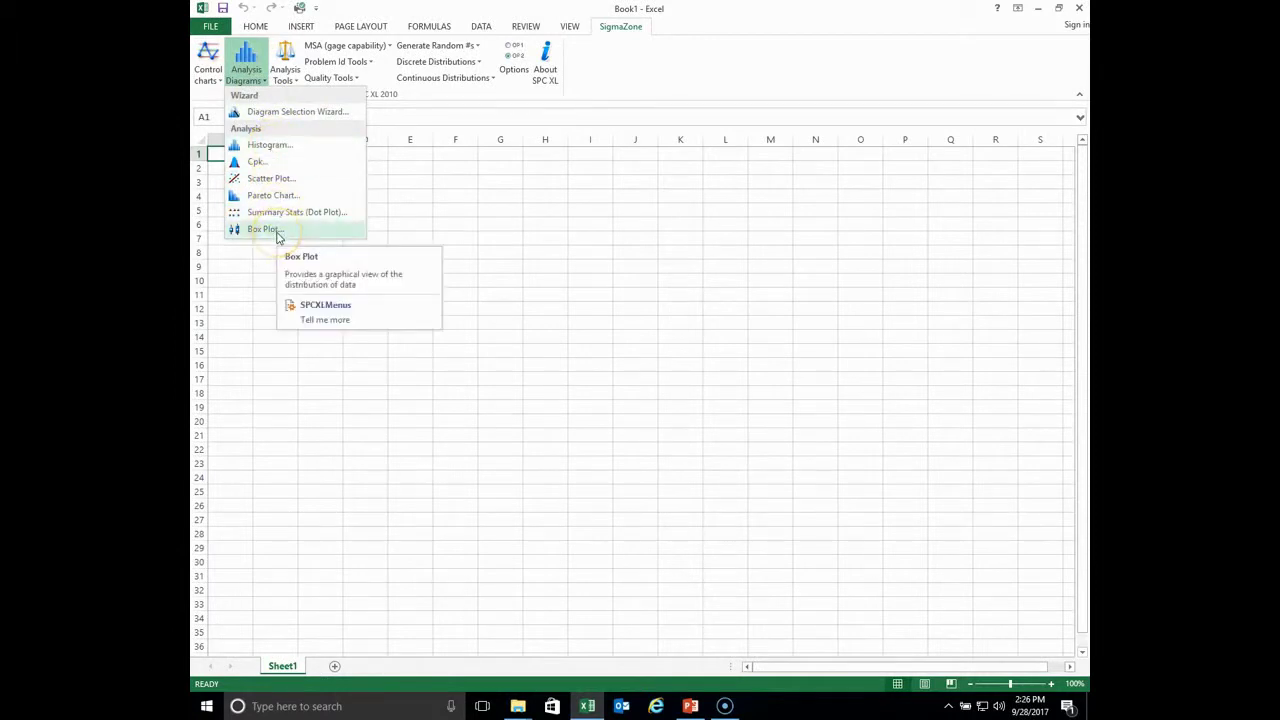
{"action": "left_click", "coordinate": [286, 118]}
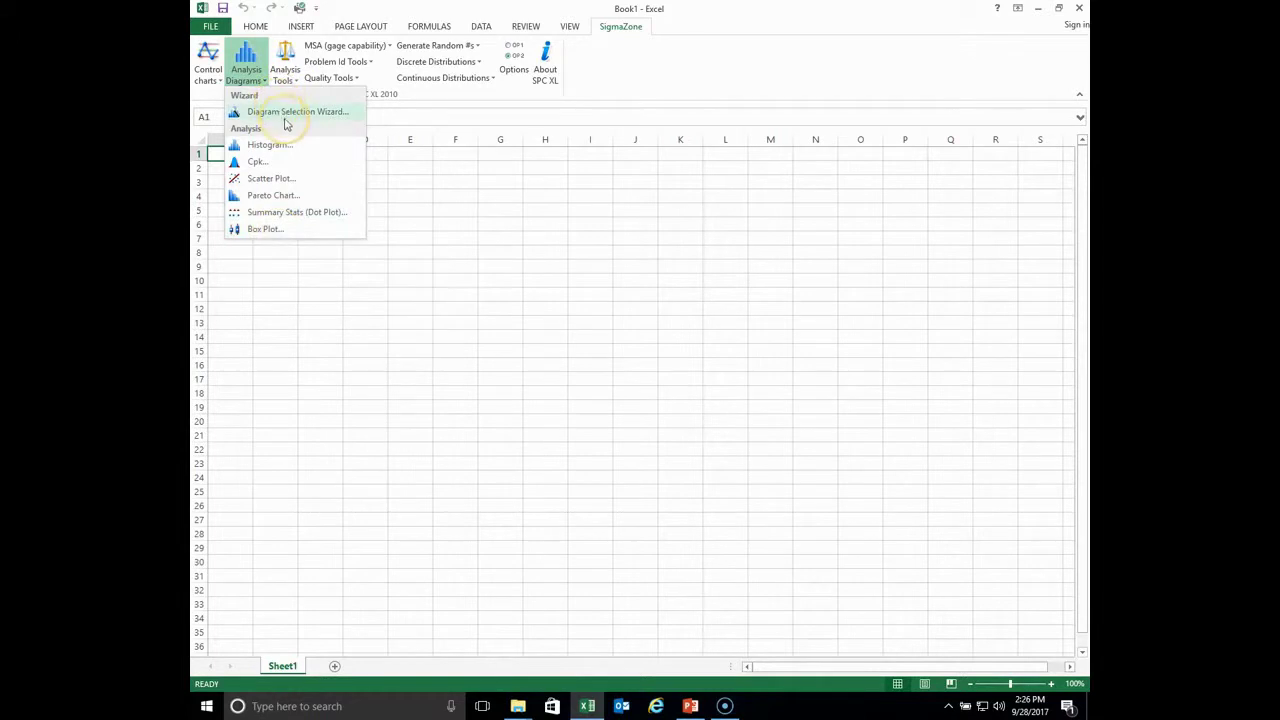
{"action": "left_click", "coordinate": [286, 116]}
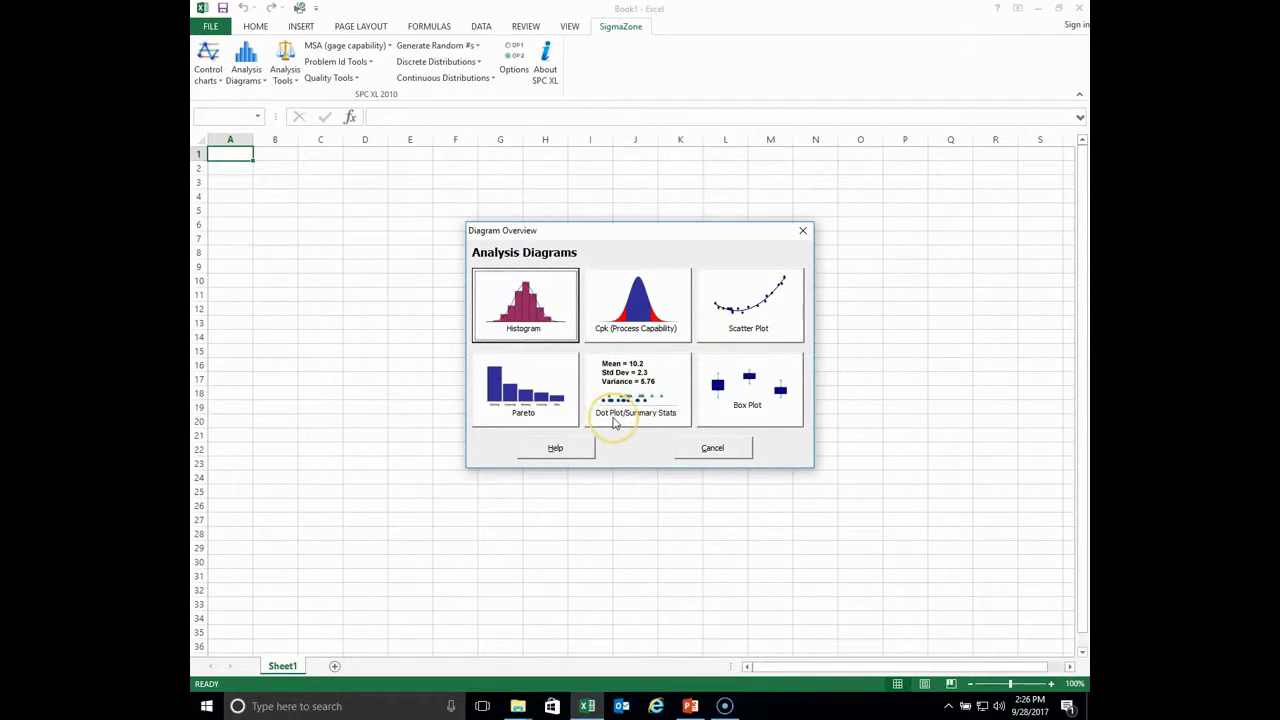
{"action": "left_click", "coordinate": [727, 452]}
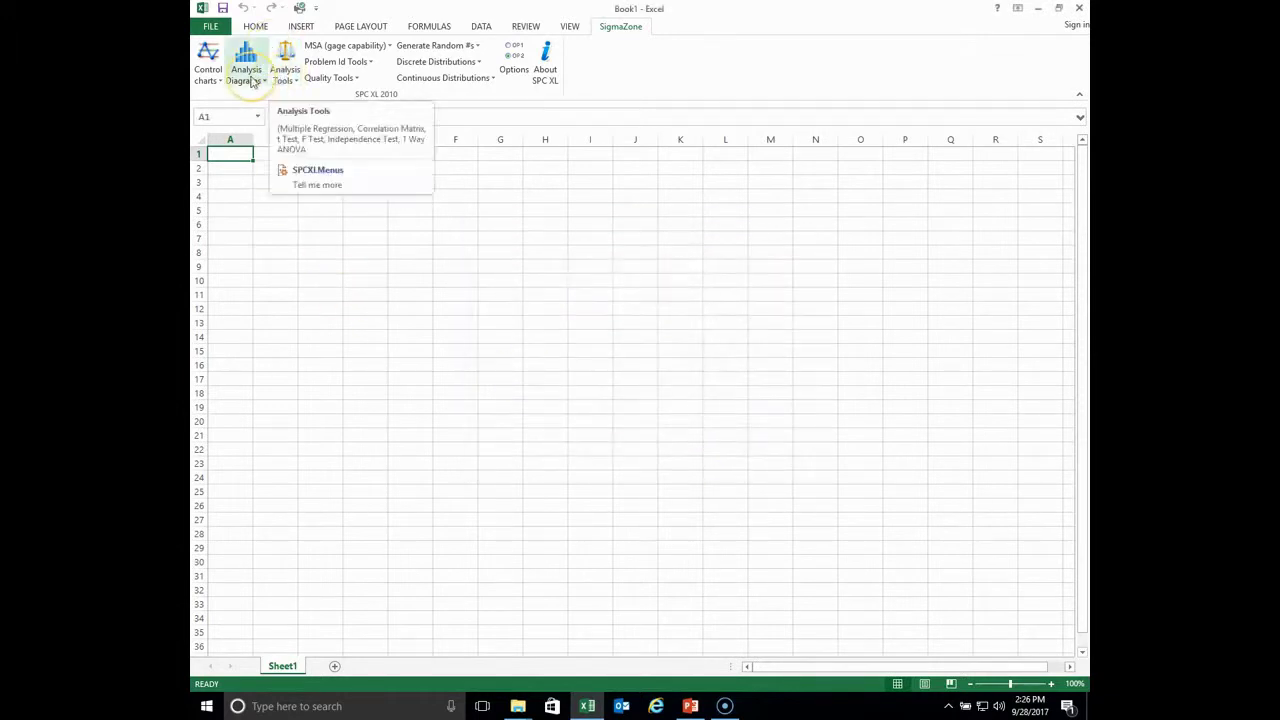
Examine the statistical analysis tools, including the hypothesis tests and the Confidence Interval and Sample size choices.
{"action": "left_click", "coordinate": [285, 75]}
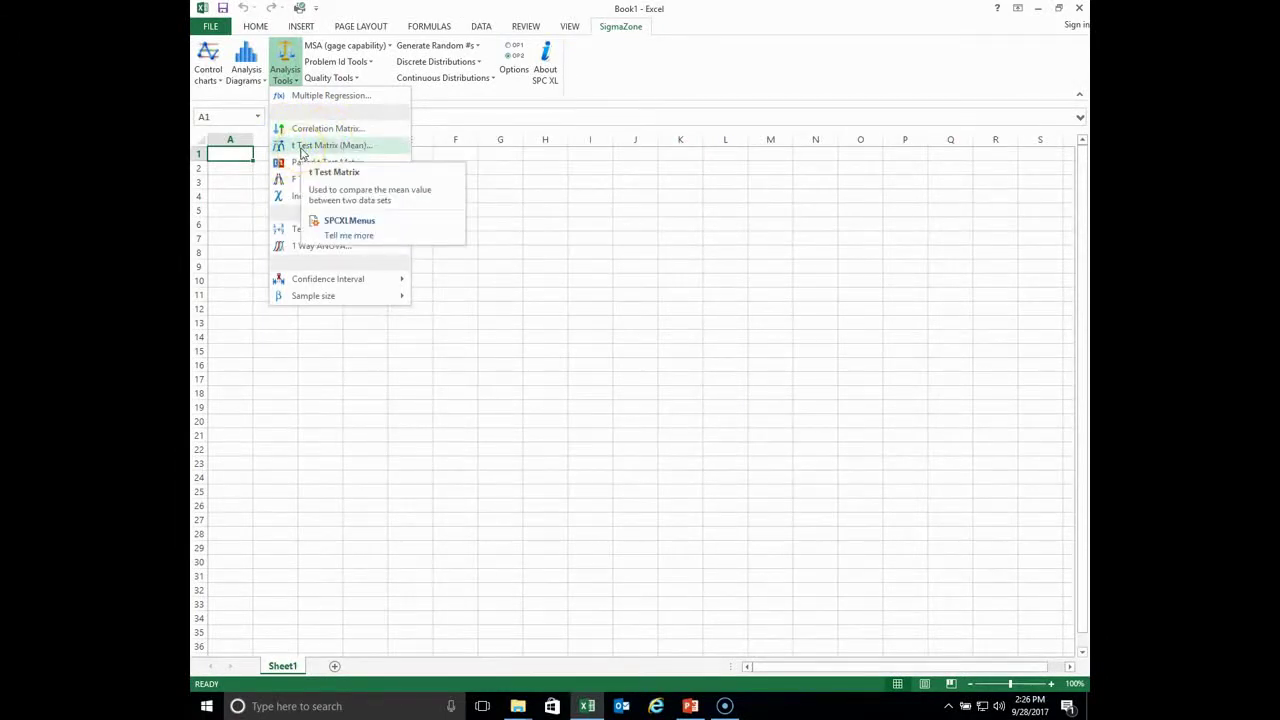
{"action": "left_click", "coordinate": [313, 150]}
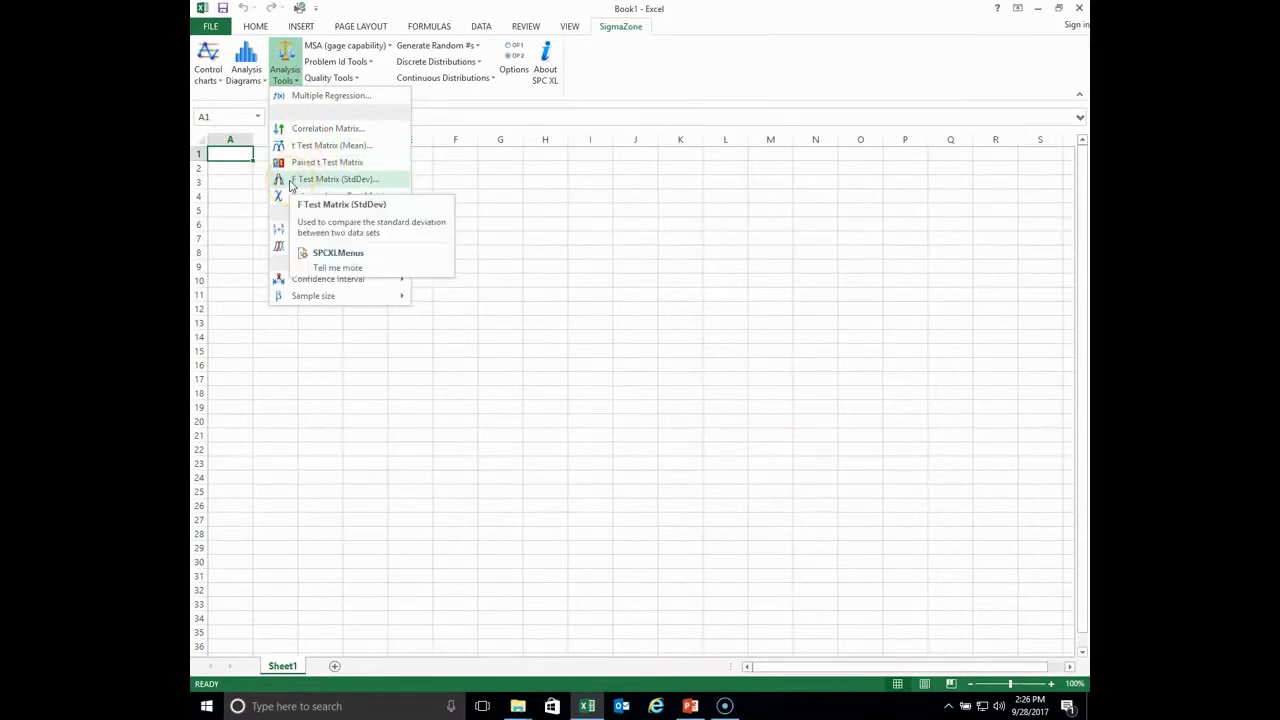
{"action": "left_click", "coordinate": [303, 196]}
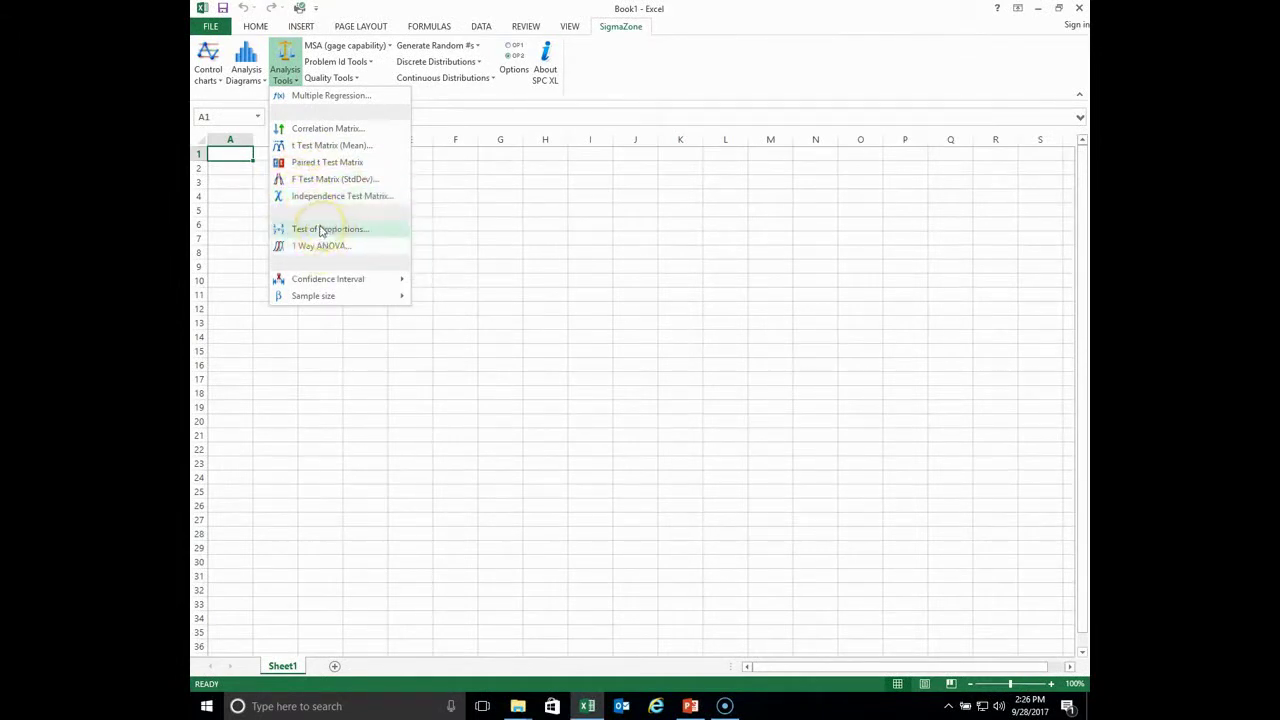
{"action": "mouse_move", "coordinate": [334, 280]}
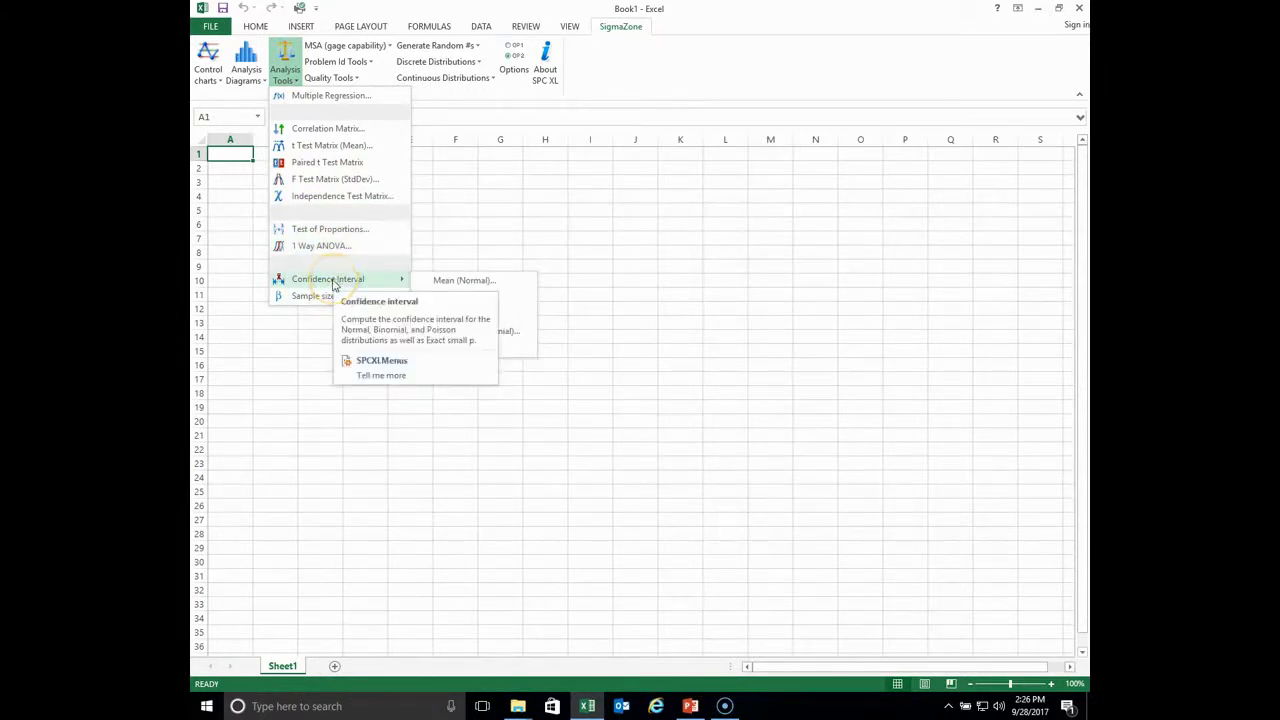
{"action": "left_click", "coordinate": [307, 298]}
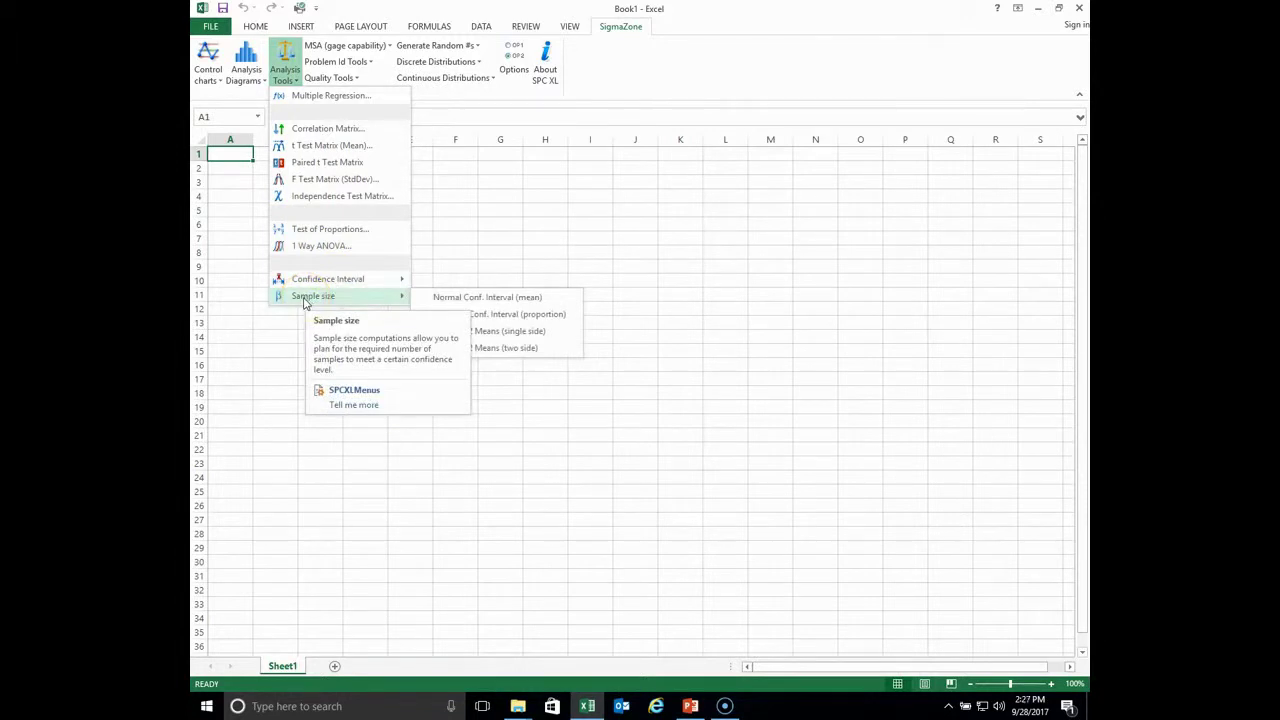
{"action": "left_click", "coordinate": [284, 358]}
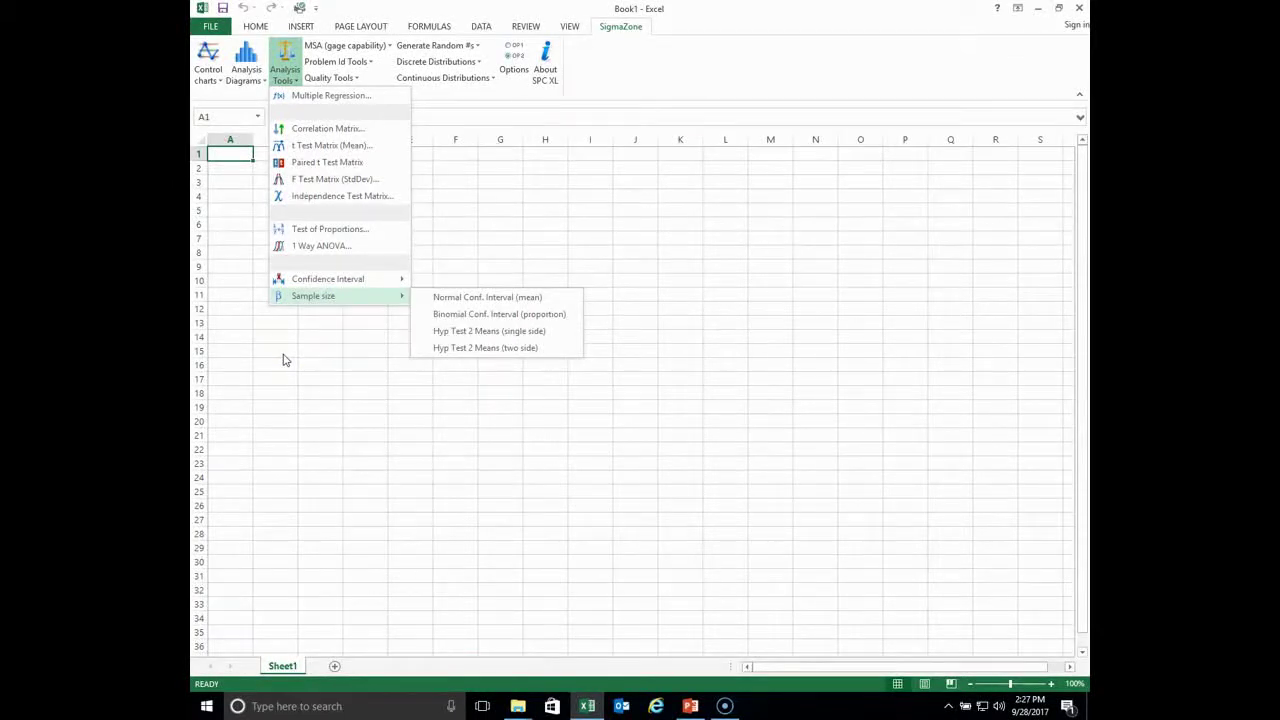
{"action": "left_click", "coordinate": [316, 306]}
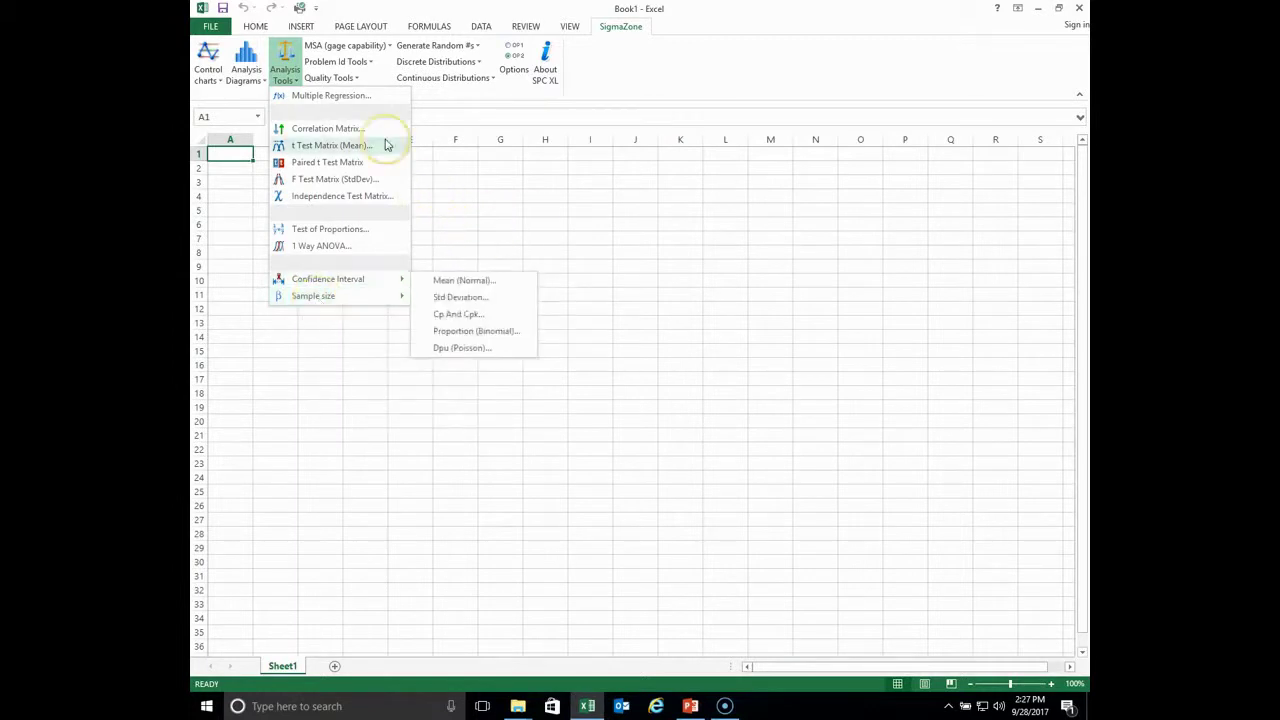
Review the MSA gage capability commands and the problem identification tools.
{"action": "left_click", "coordinate": [345, 46]}
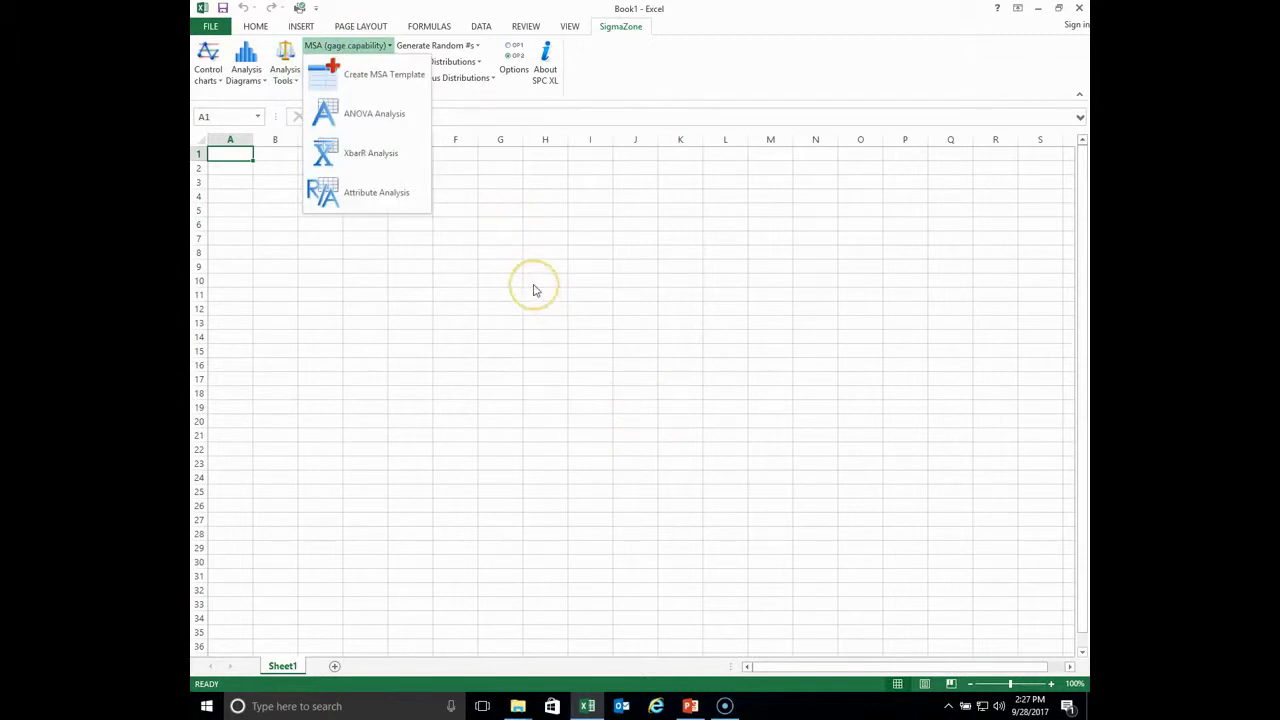
{"action": "left_click", "coordinate": [574, 263]}
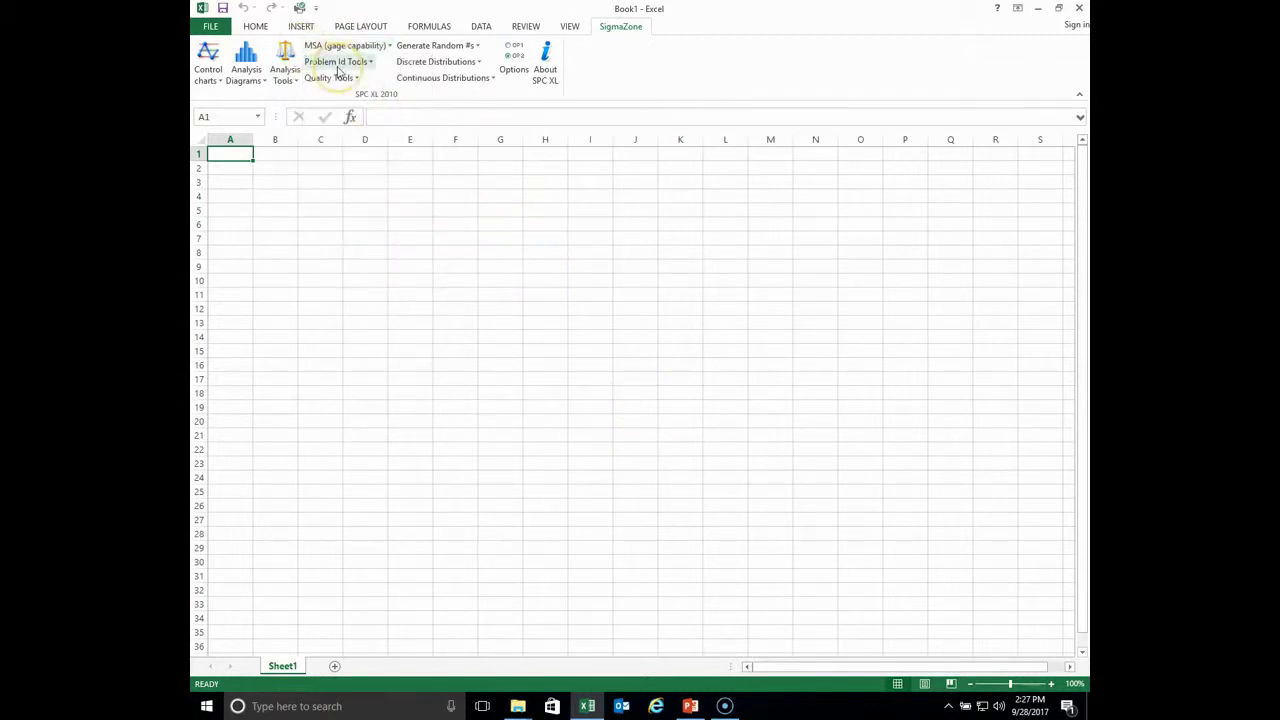
{"action": "left_click", "coordinate": [340, 63]}
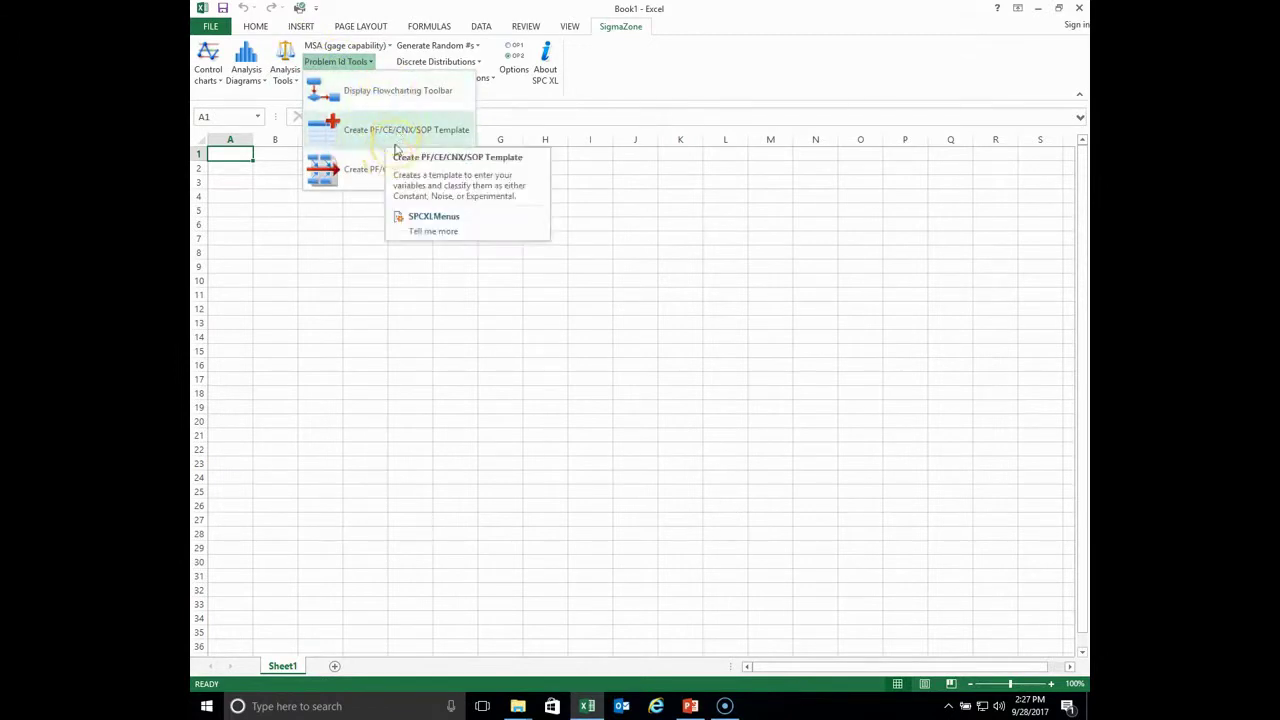
{"action": "left_click", "coordinate": [392, 138]}
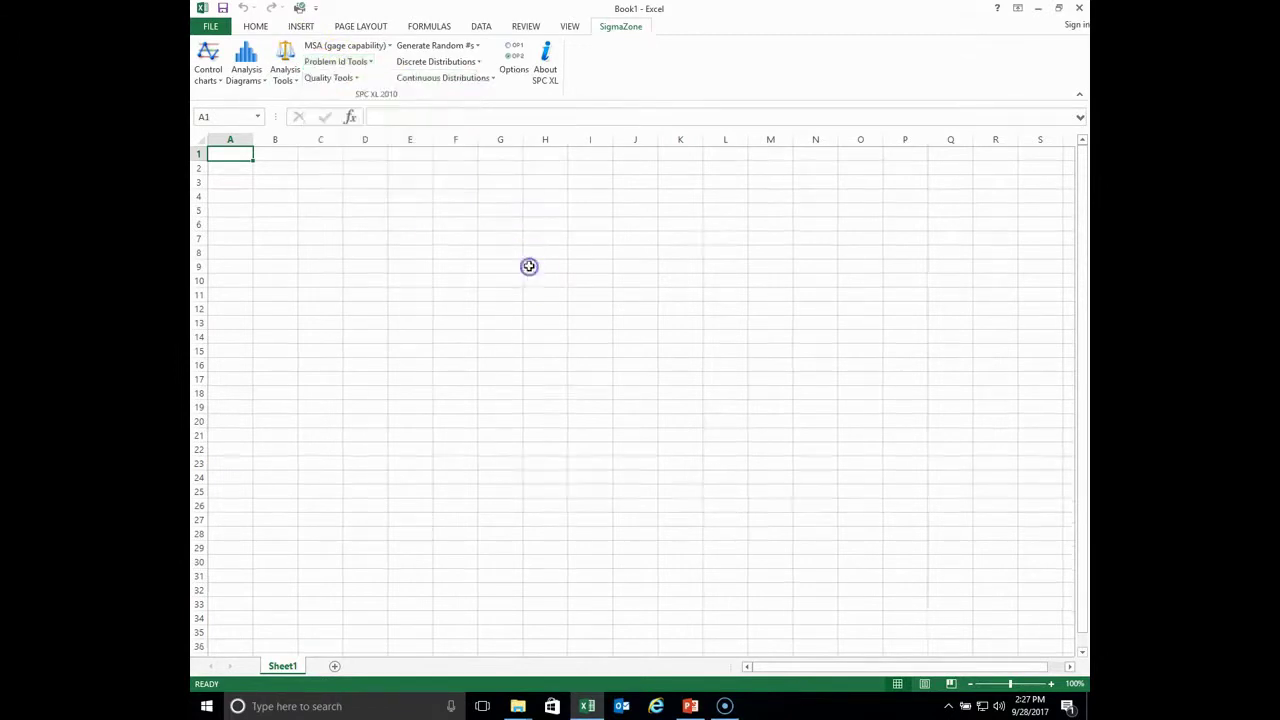
Create an FMEA template worksheet with the Quality Tools and return to Sheet1.
{"action": "left_click", "coordinate": [345, 78]}
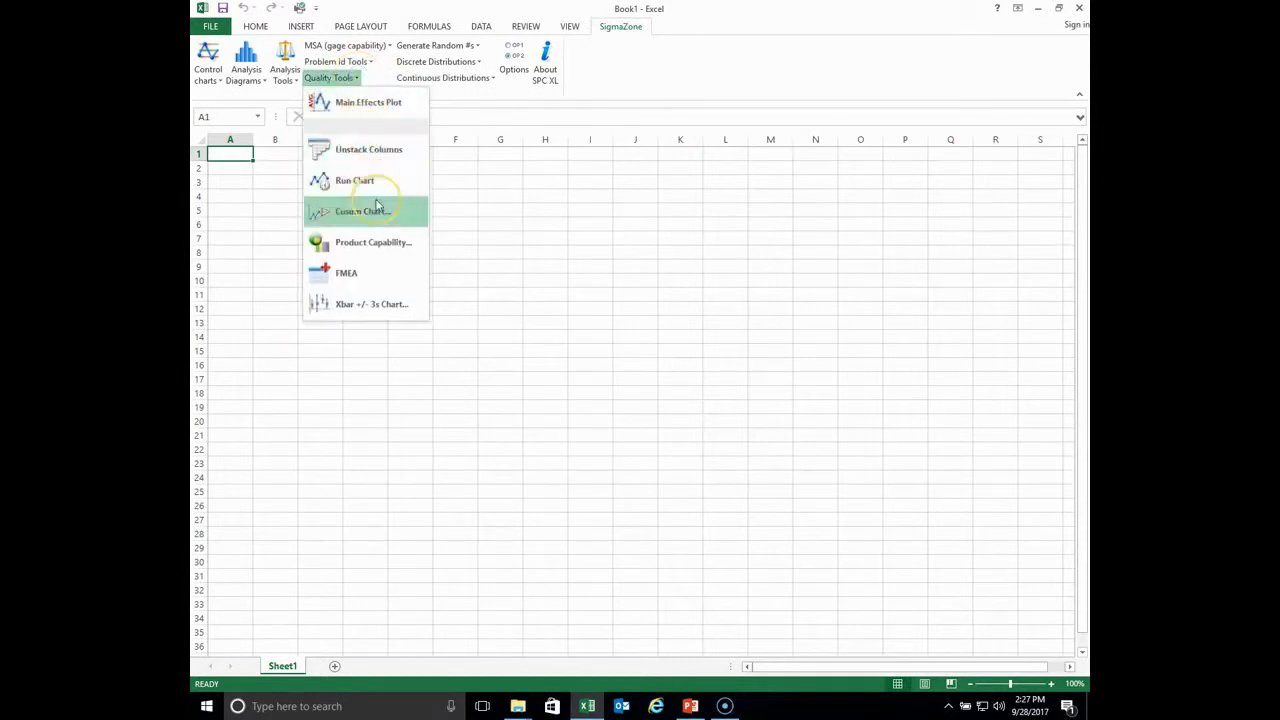
{"action": "left_click", "coordinate": [348, 276]}
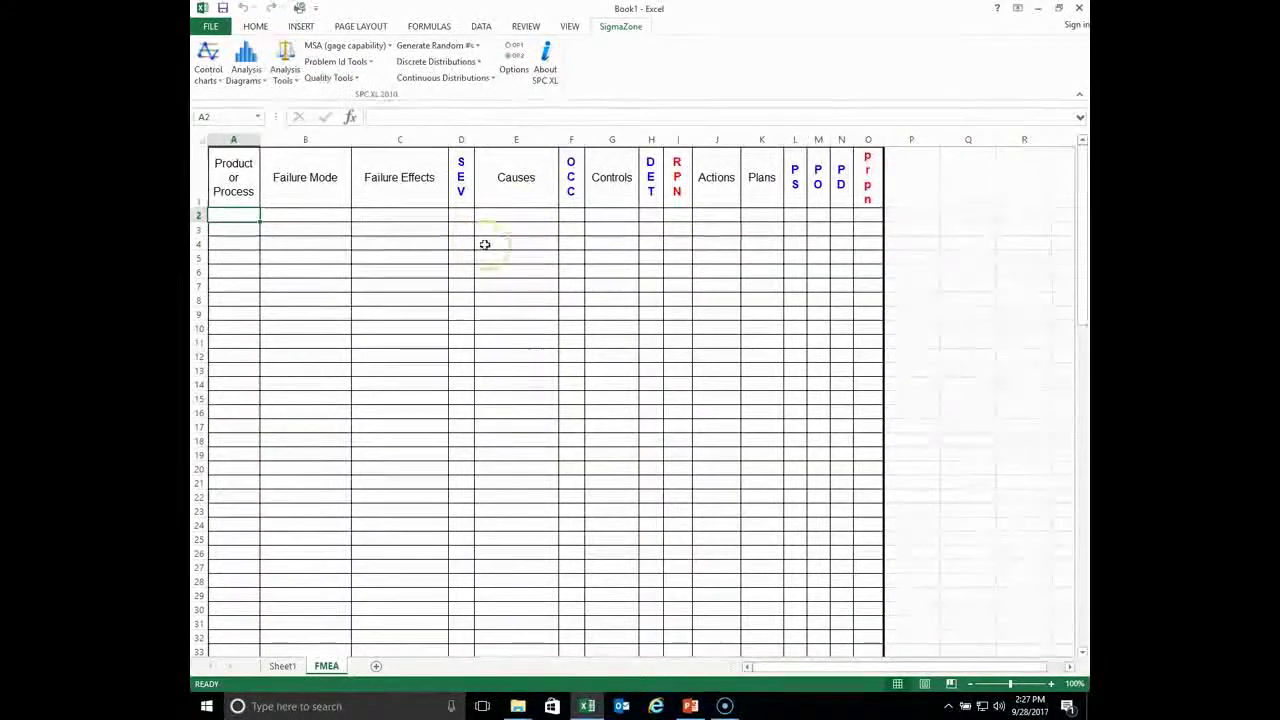
{"action": "left_click", "coordinate": [282, 666]}
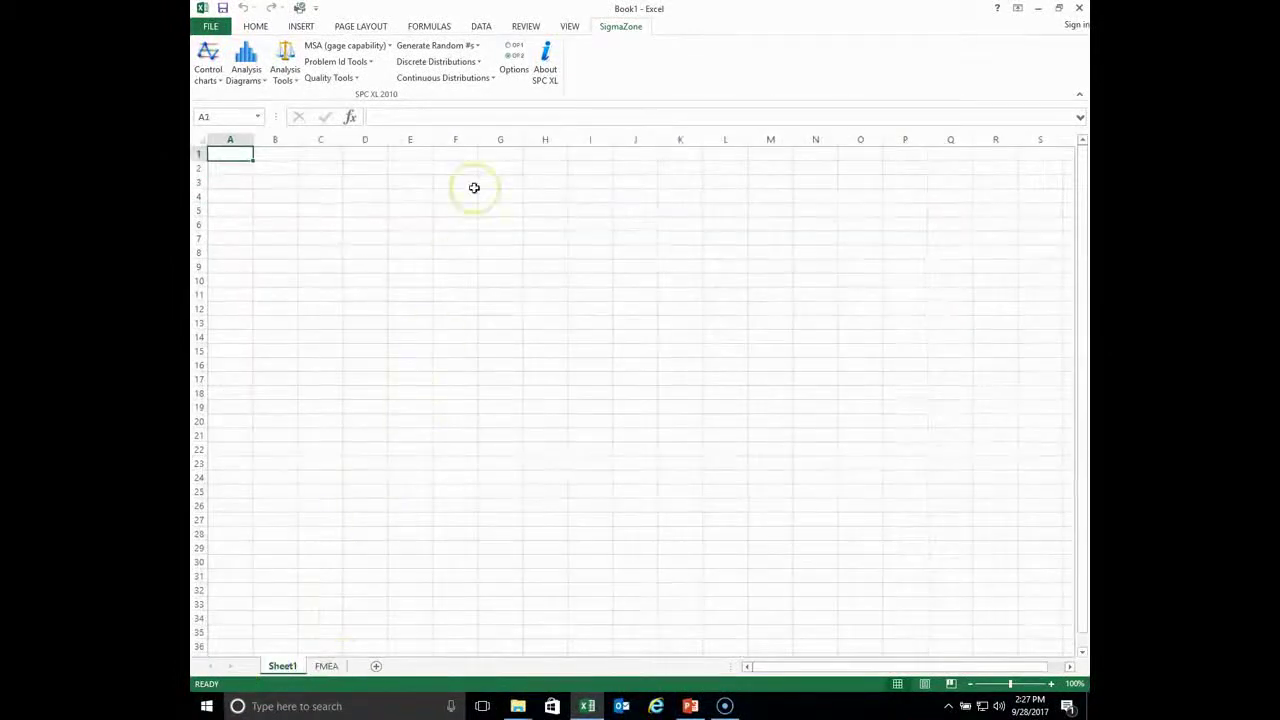
Examine the random number generators and the available discrete and continuous distributions.
{"action": "left_click", "coordinate": [452, 46]}
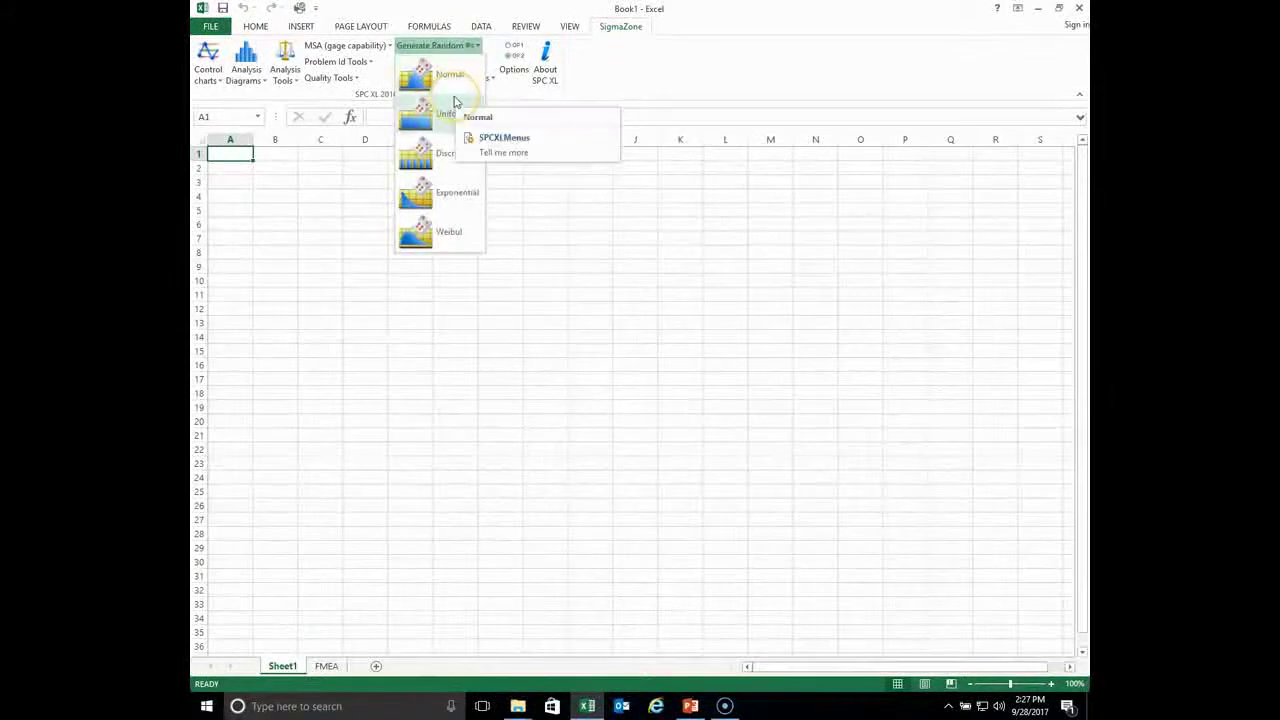
{"action": "left_click", "coordinate": [445, 234]}
{"action": "left_click", "coordinate": [440, 79]}
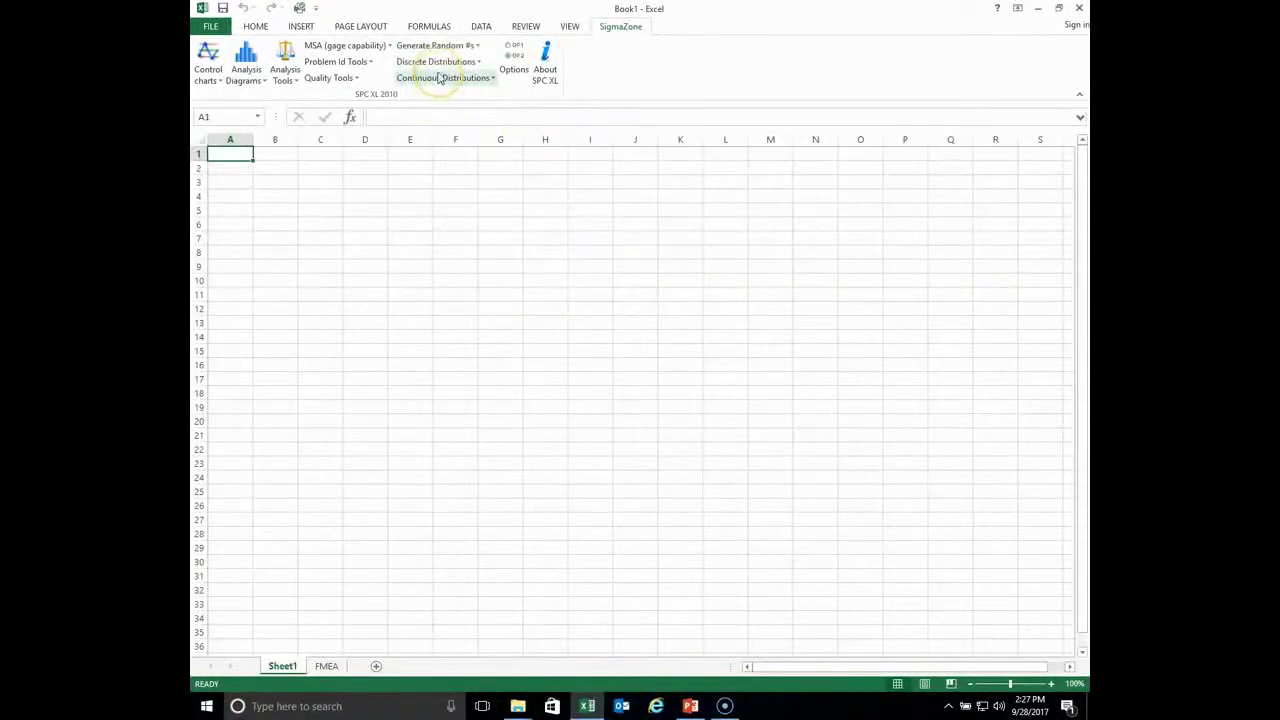
{"action": "left_click", "coordinate": [438, 64]}
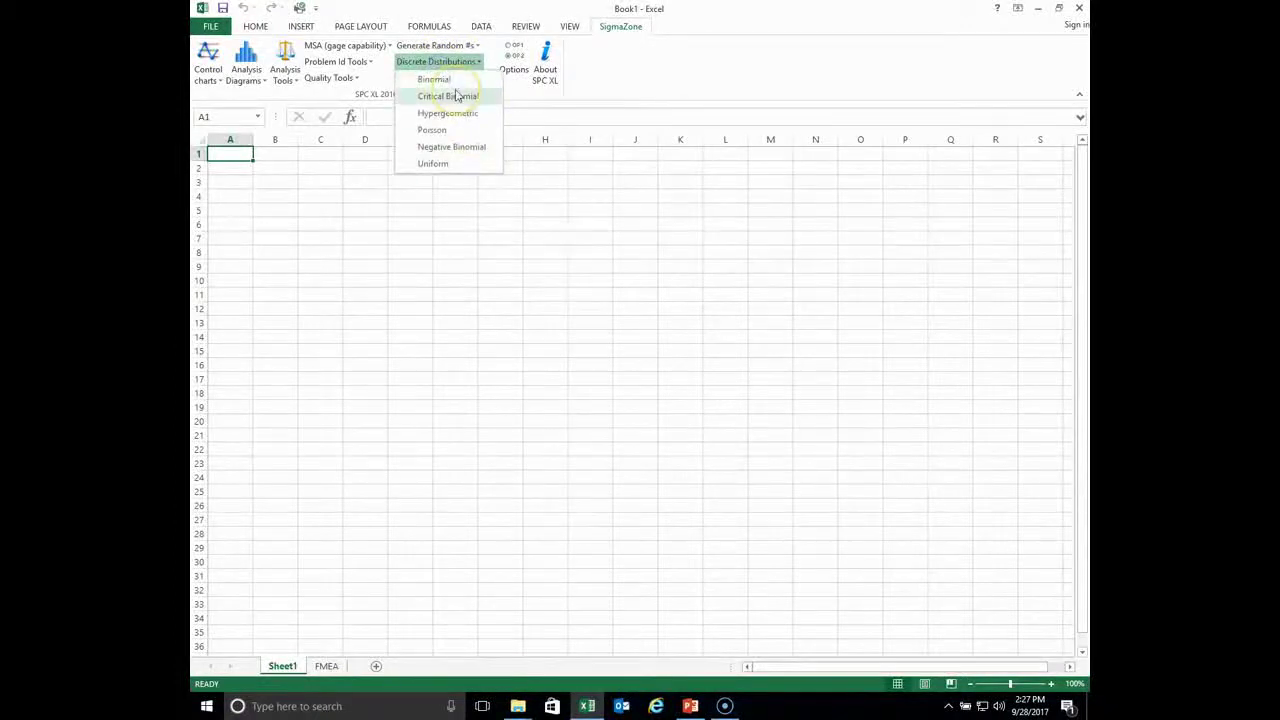
{"action": "left_click", "coordinate": [455, 166]}
{"action": "left_click", "coordinate": [435, 70]}
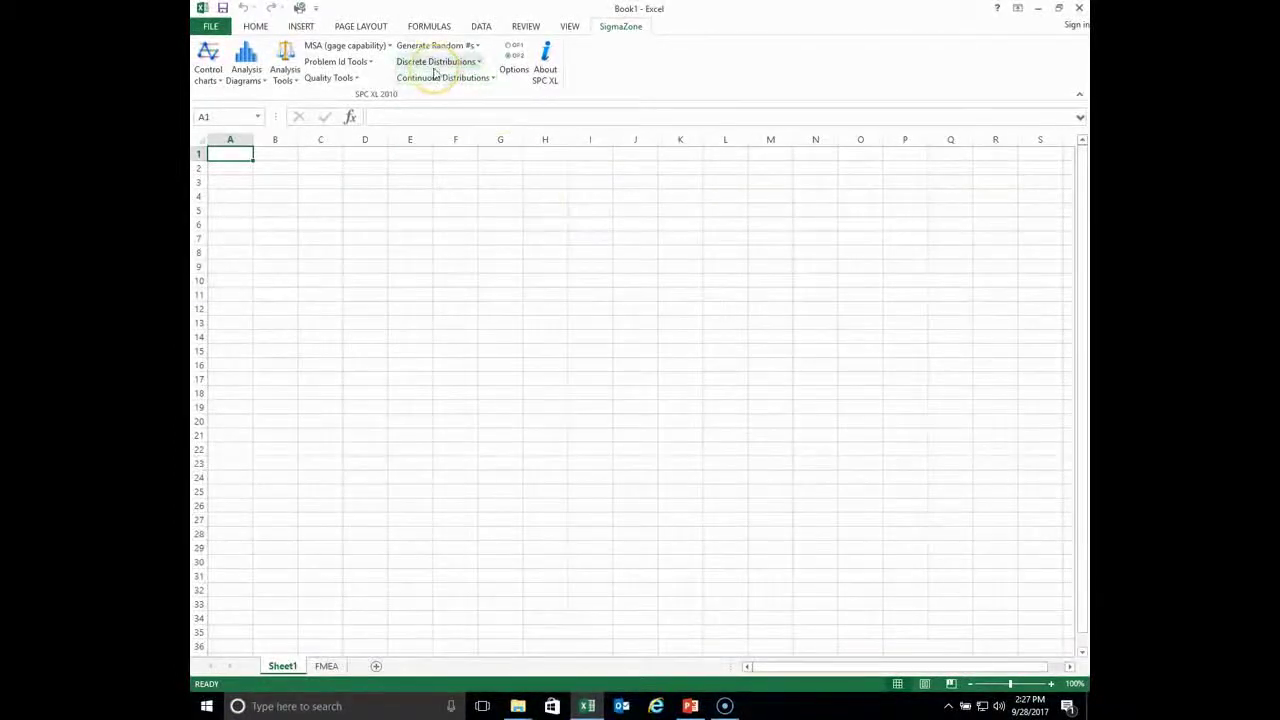
{"action": "left_click", "coordinate": [435, 79]}
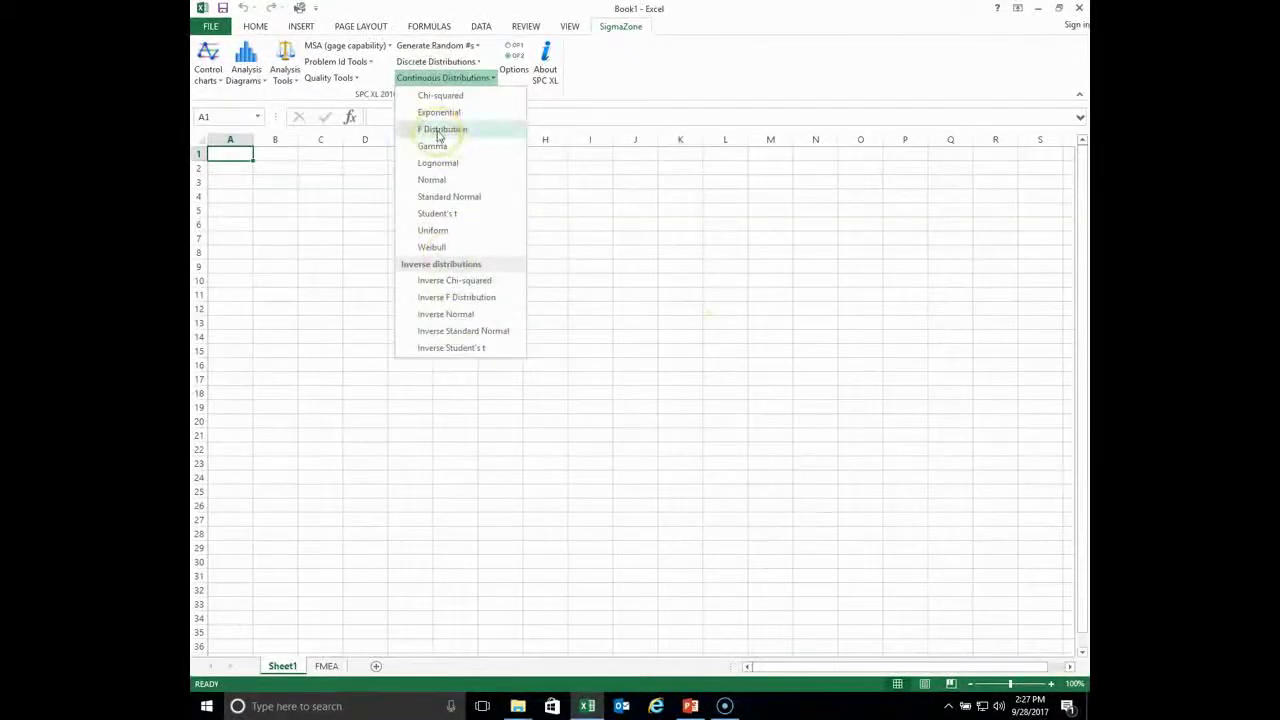
{"action": "left_click", "coordinate": [547, 71]}
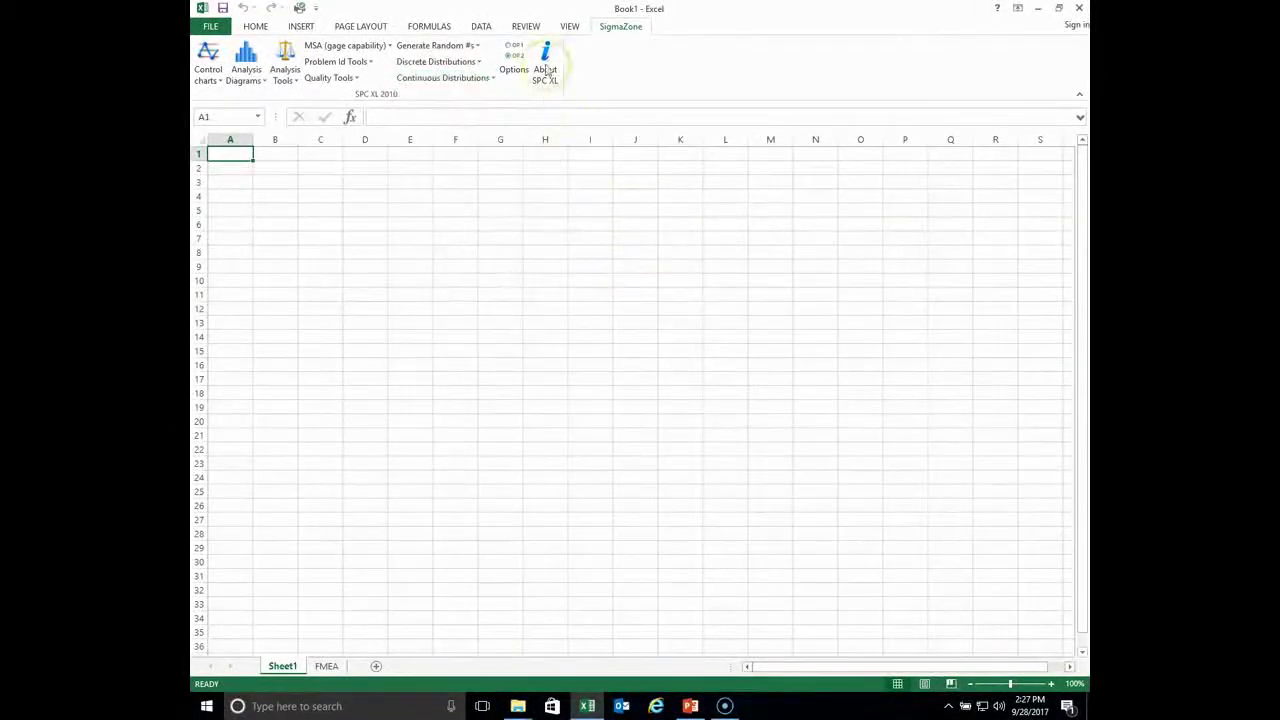
Review the SPC XL Summary Stats, Scatter and Pareto options, and restore the default settings.
{"action": "left_click", "coordinate": [516, 67]}
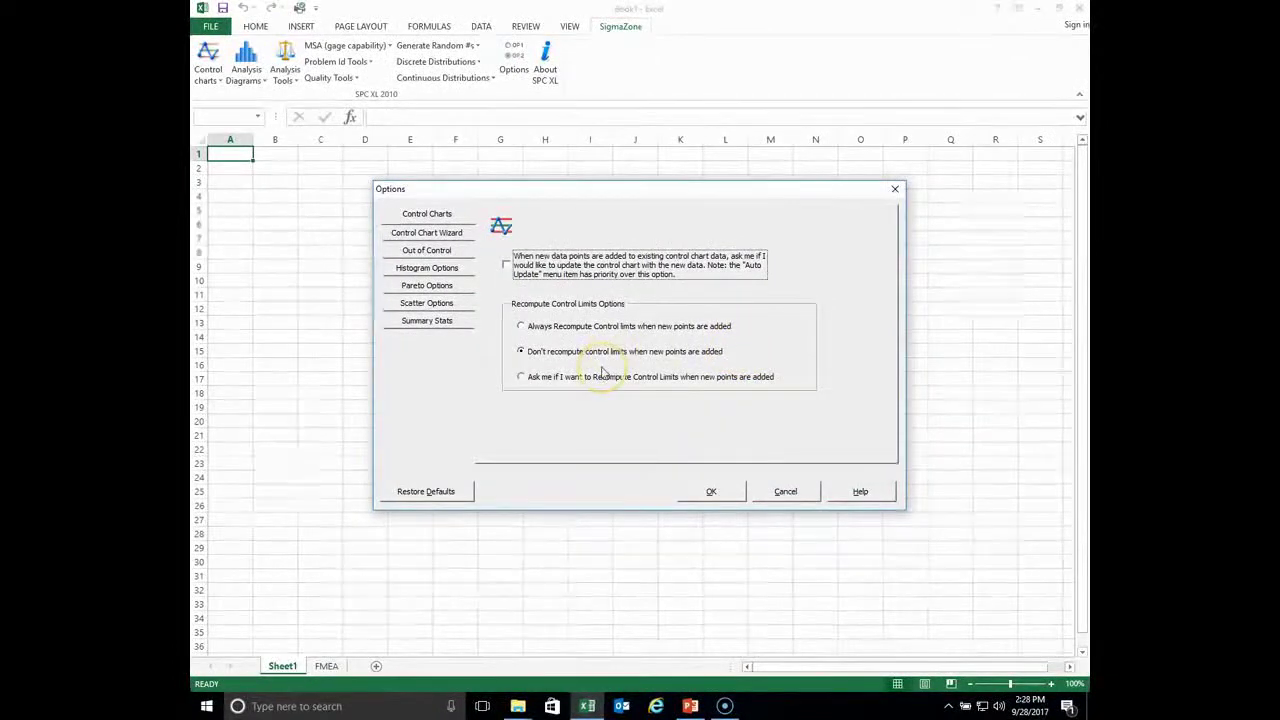
{"action": "left_click", "coordinate": [427, 321]}
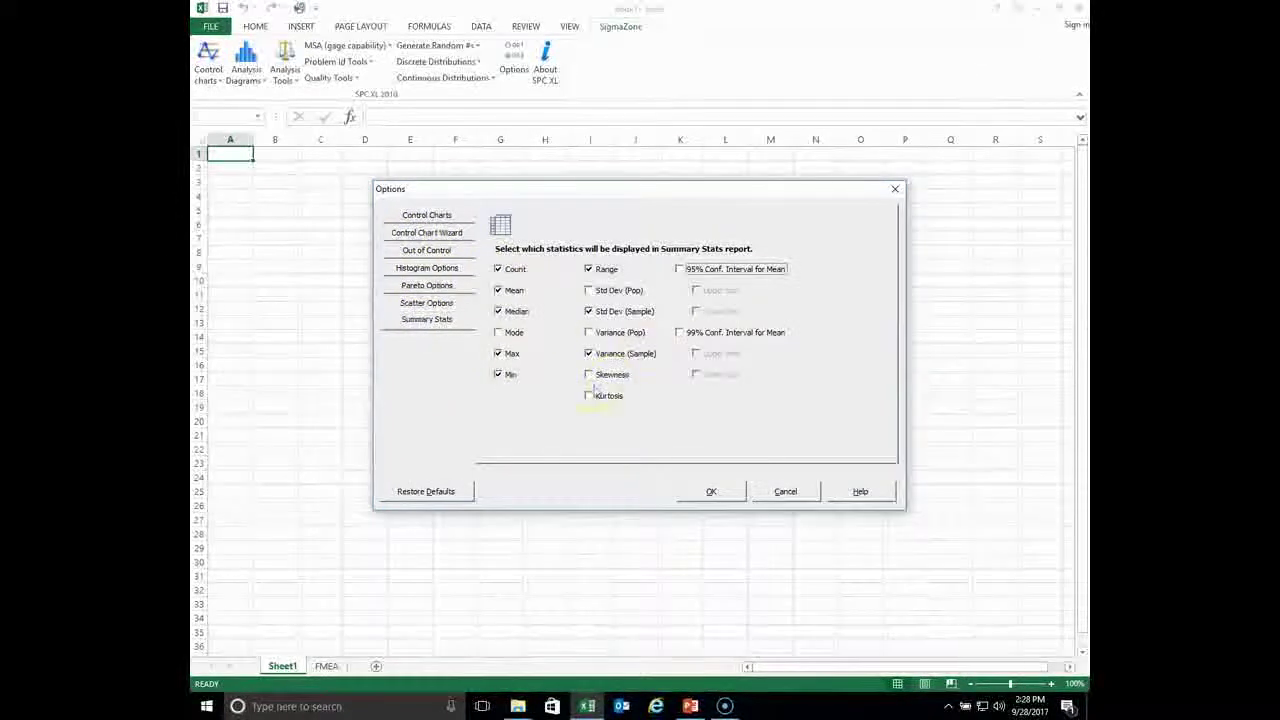
{"action": "left_click", "coordinate": [424, 302]}
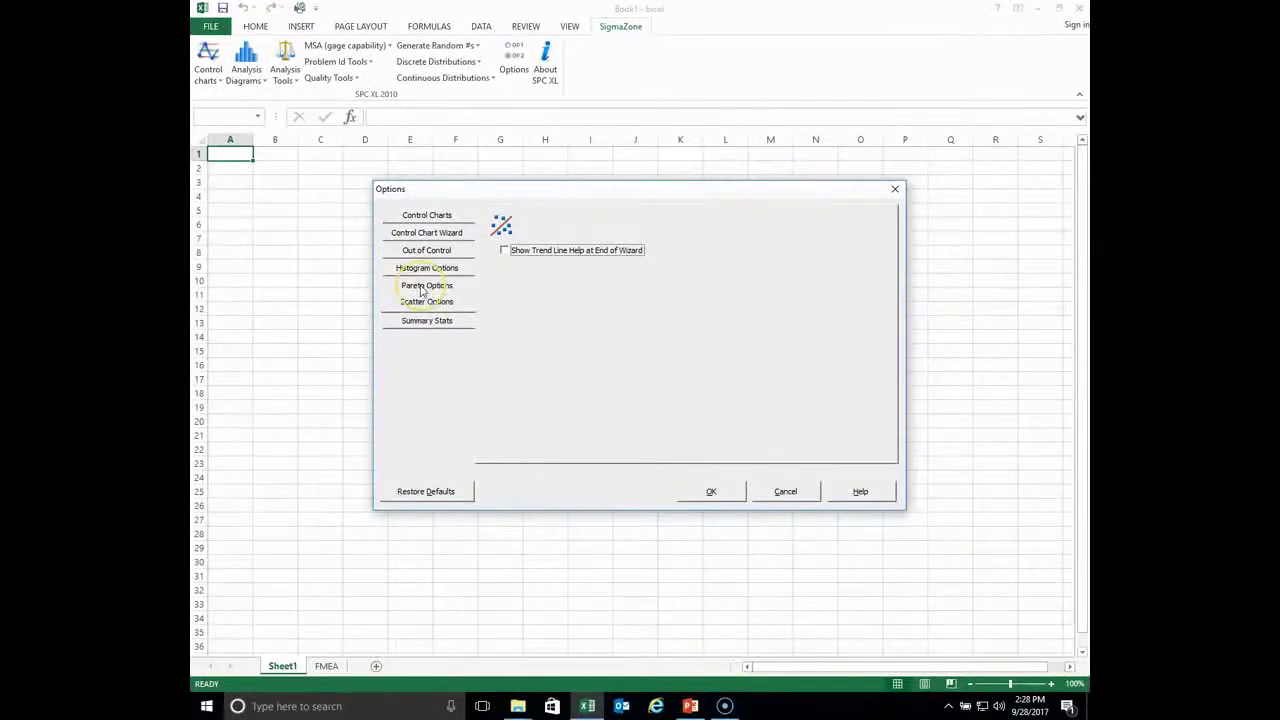
{"action": "left_click", "coordinate": [422, 286]}
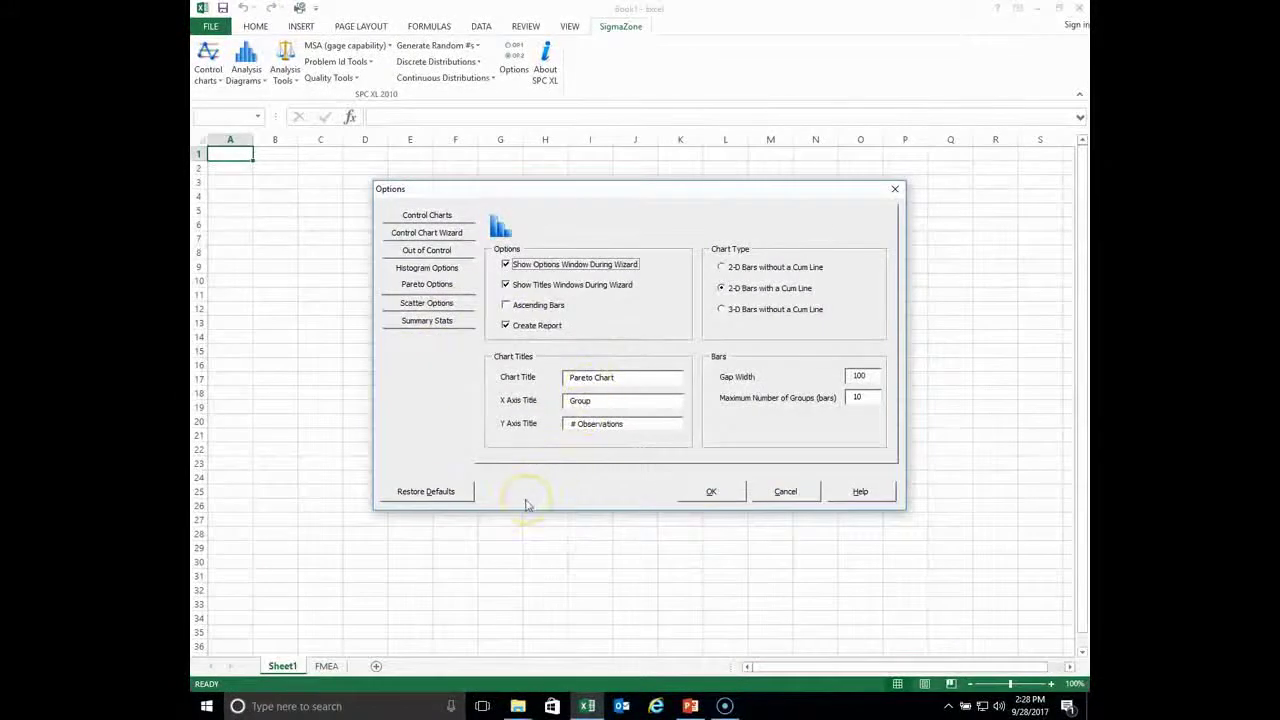
{"action": "left_click", "coordinate": [428, 495]}
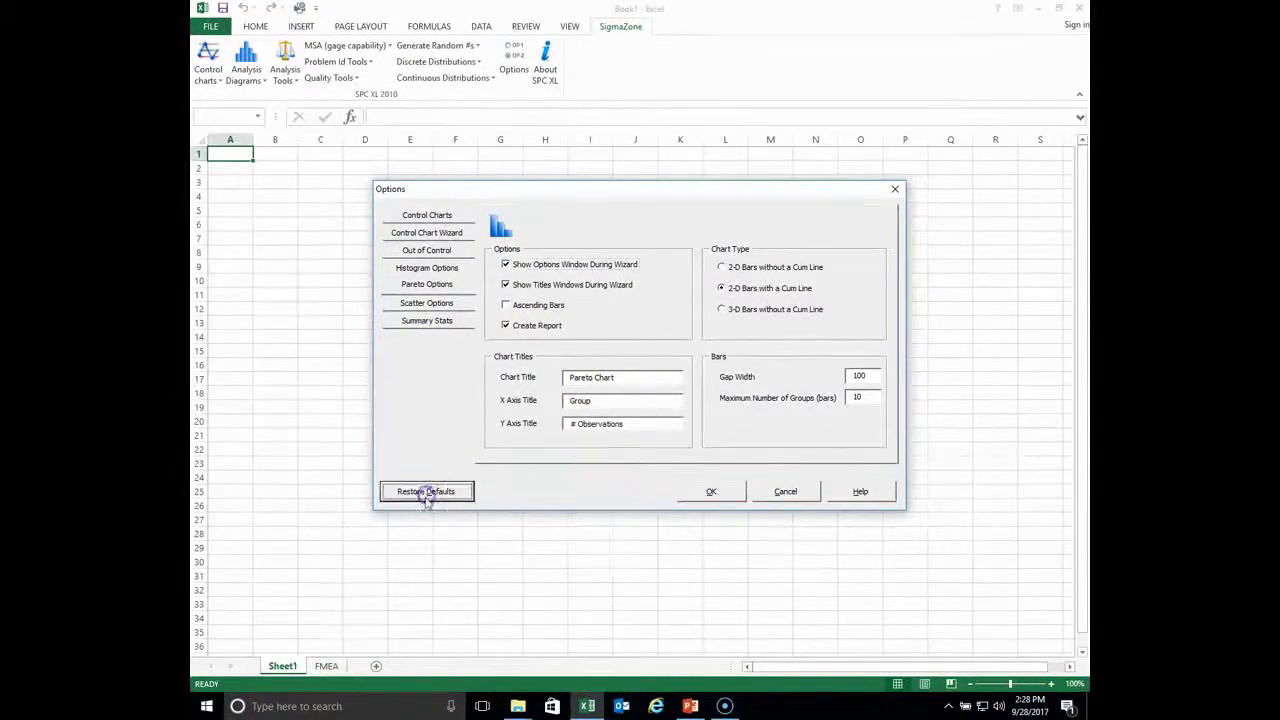
{"action": "left_click", "coordinate": [718, 500]}
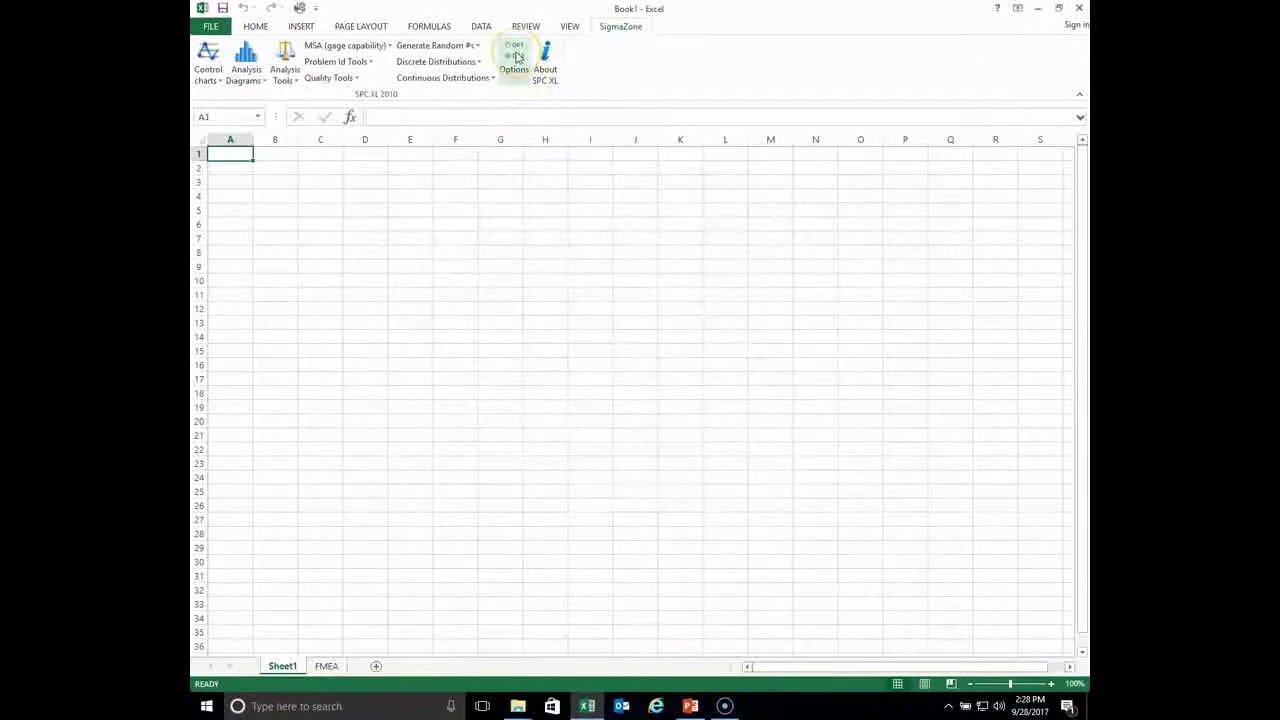
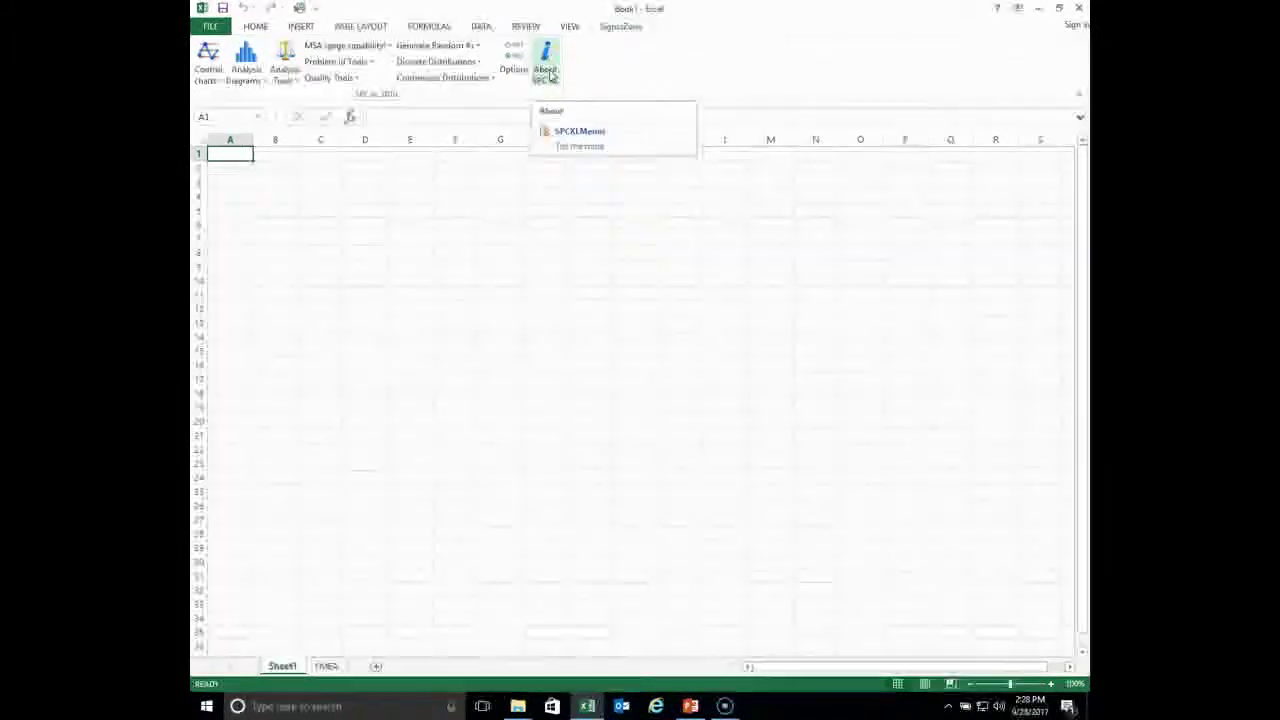
Open the About SPC XL information to check the version and the menu type choices.
{"action": "left_click", "coordinate": [547, 72]}
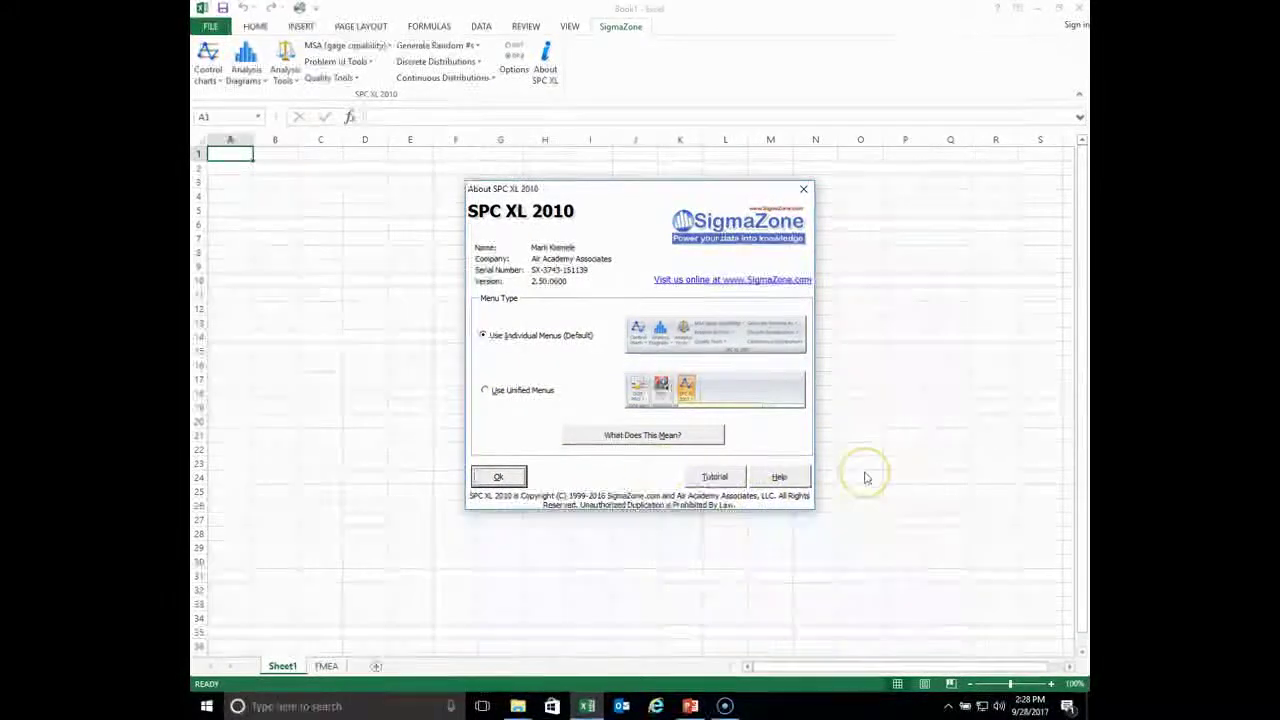
Consult the SPC XL Help on Analysis Diagrams, read the Scatter Diagram topic, and close the help.
{"action": "left_click", "coordinate": [781, 478]}
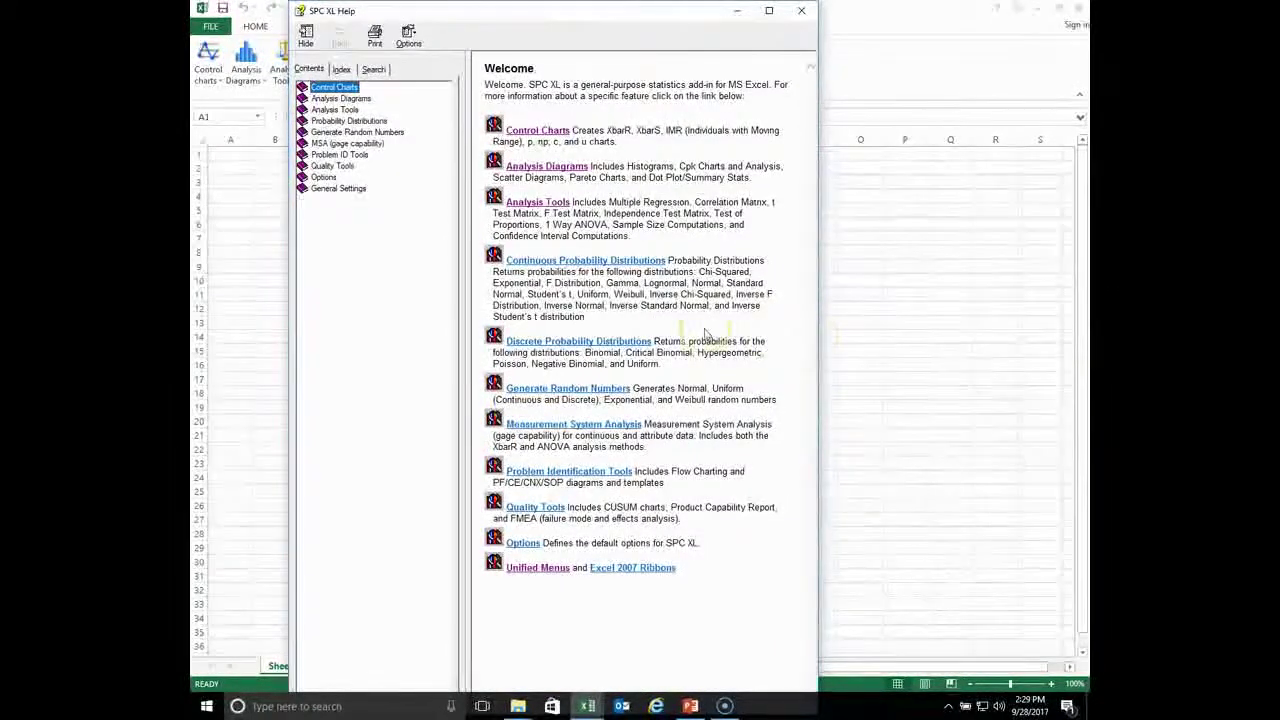
{"action": "left_click", "coordinate": [549, 168]}
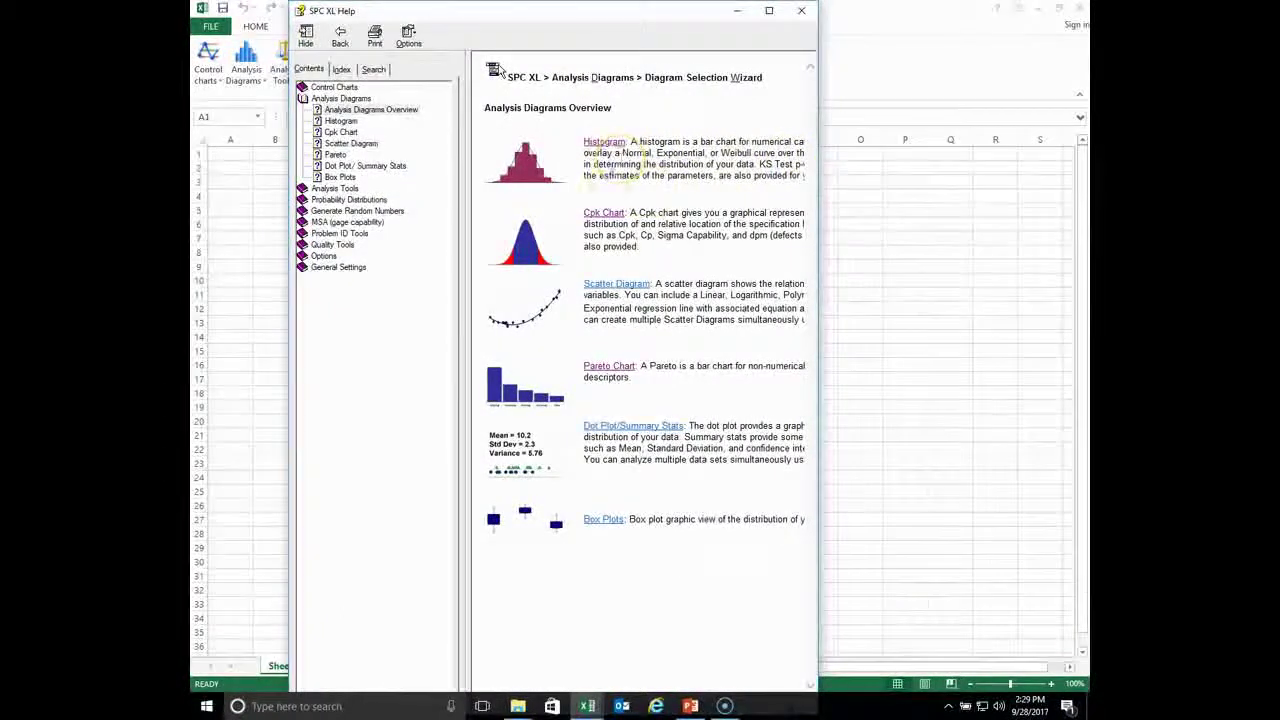
{"action": "left_click", "coordinate": [601, 216]}
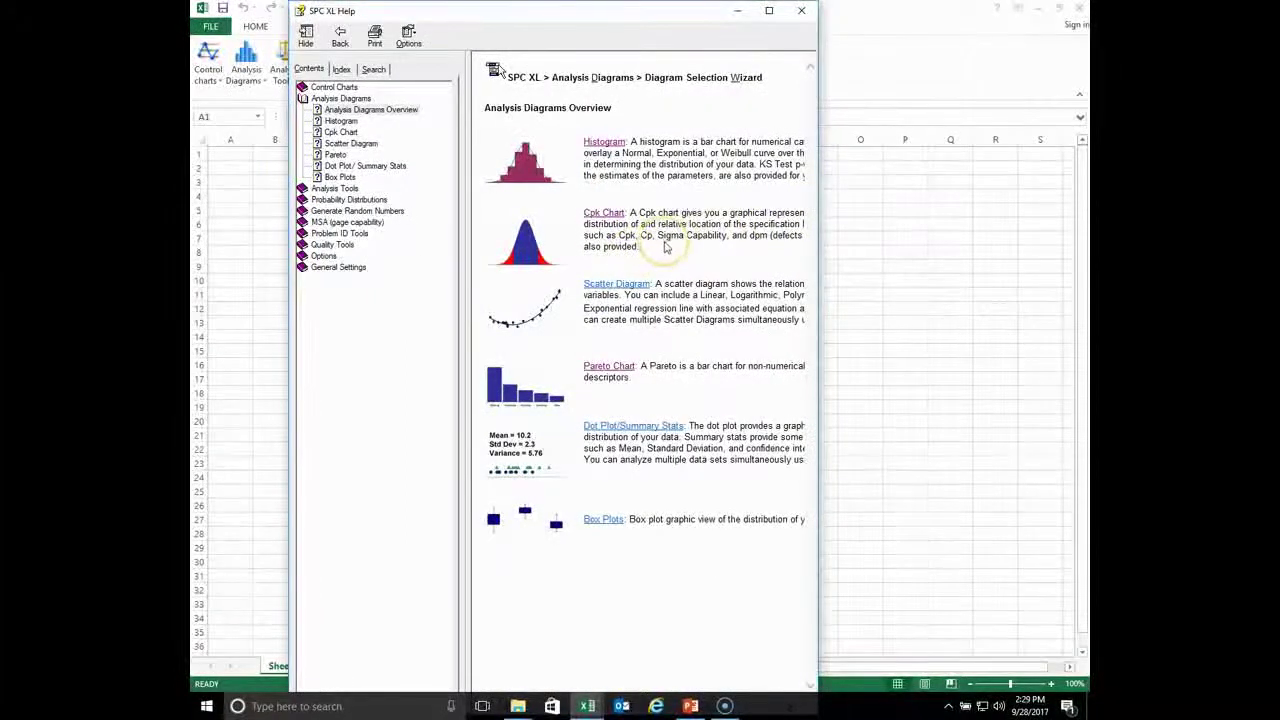
{"action": "left_click", "coordinate": [615, 285]}
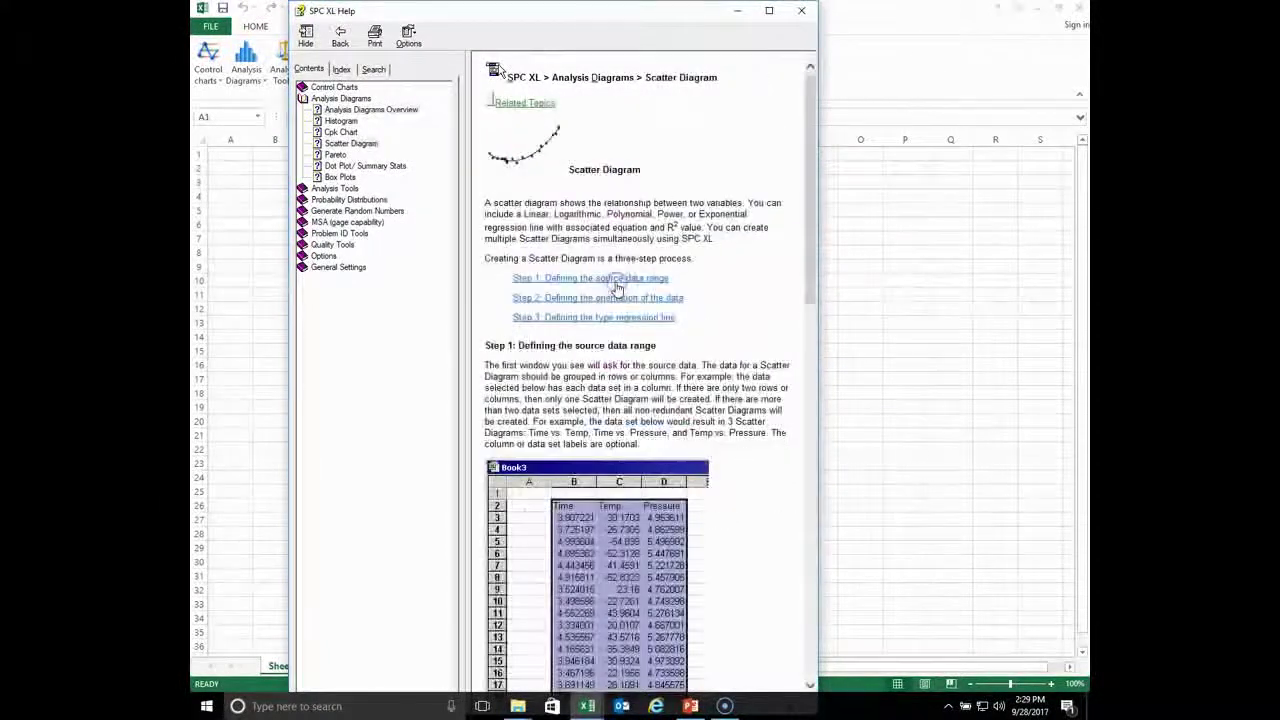
{"action": "left_click", "coordinate": [808, 12]}
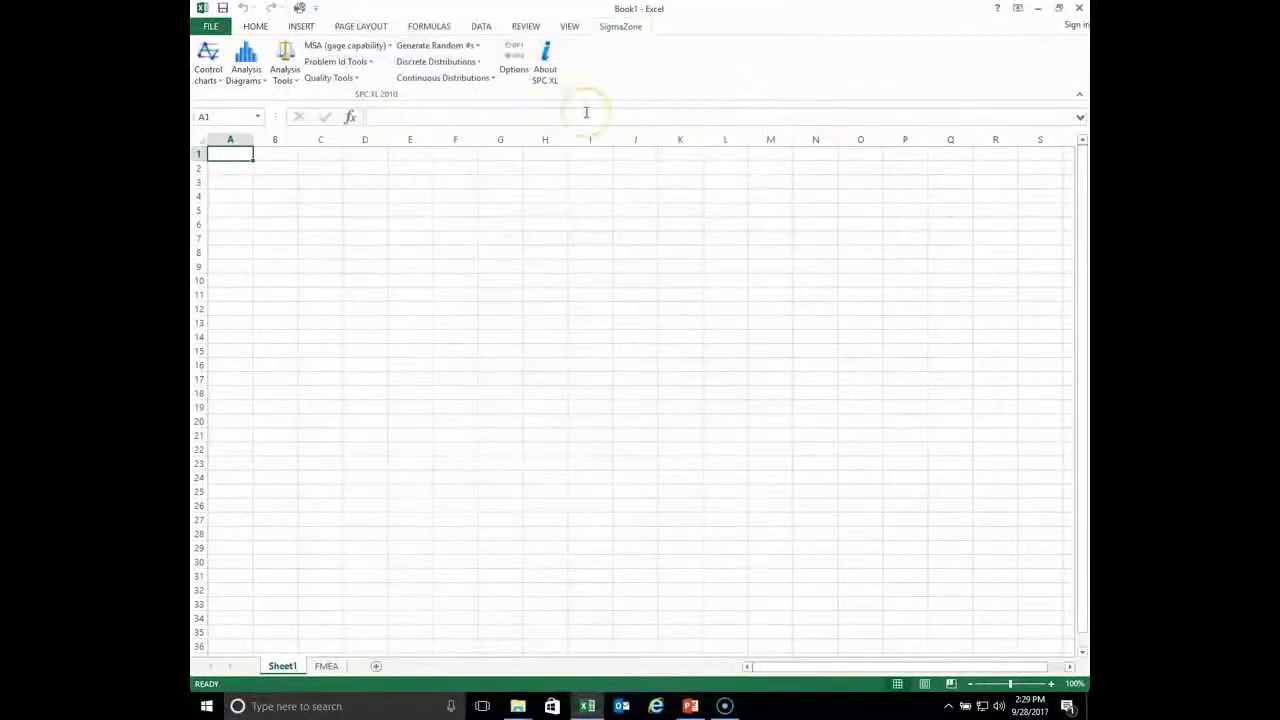
Reopen the SPC XL Help, review the t Test Matrix topic and the Analysis Tools Overview, and close the help.
{"action": "left_click", "coordinate": [543, 85]}
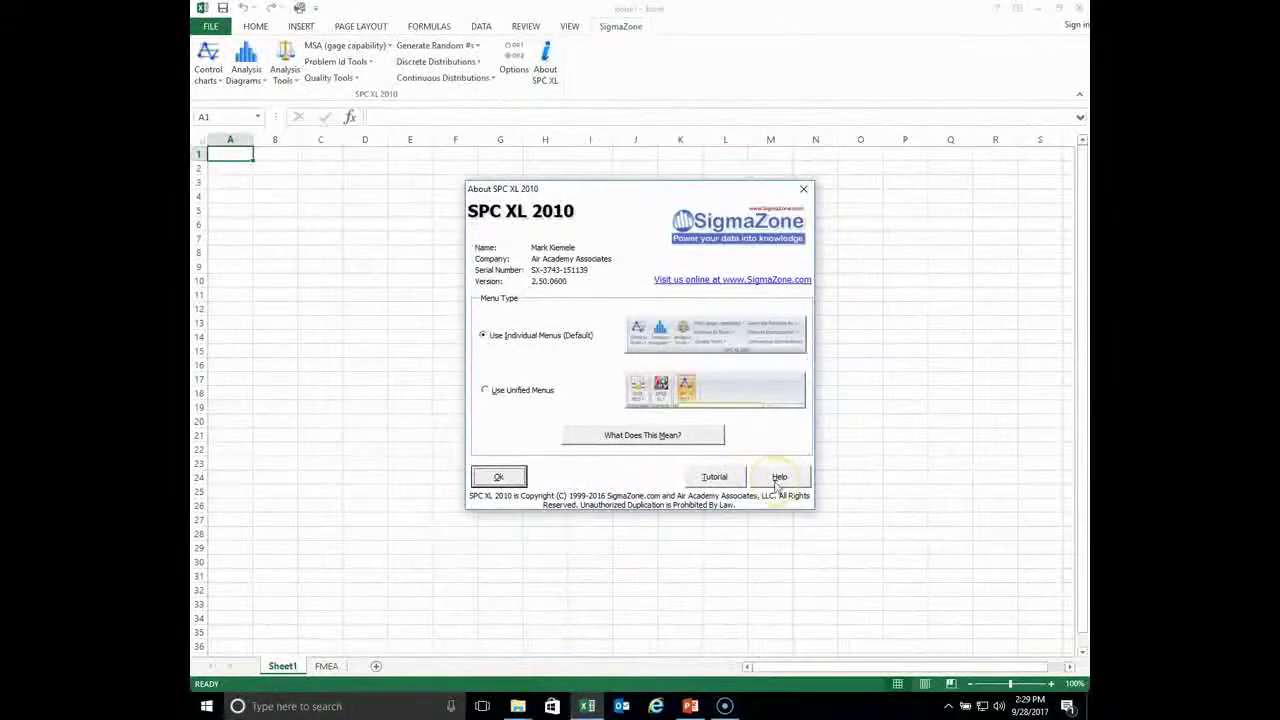
{"action": "left_click", "coordinate": [779, 477]}
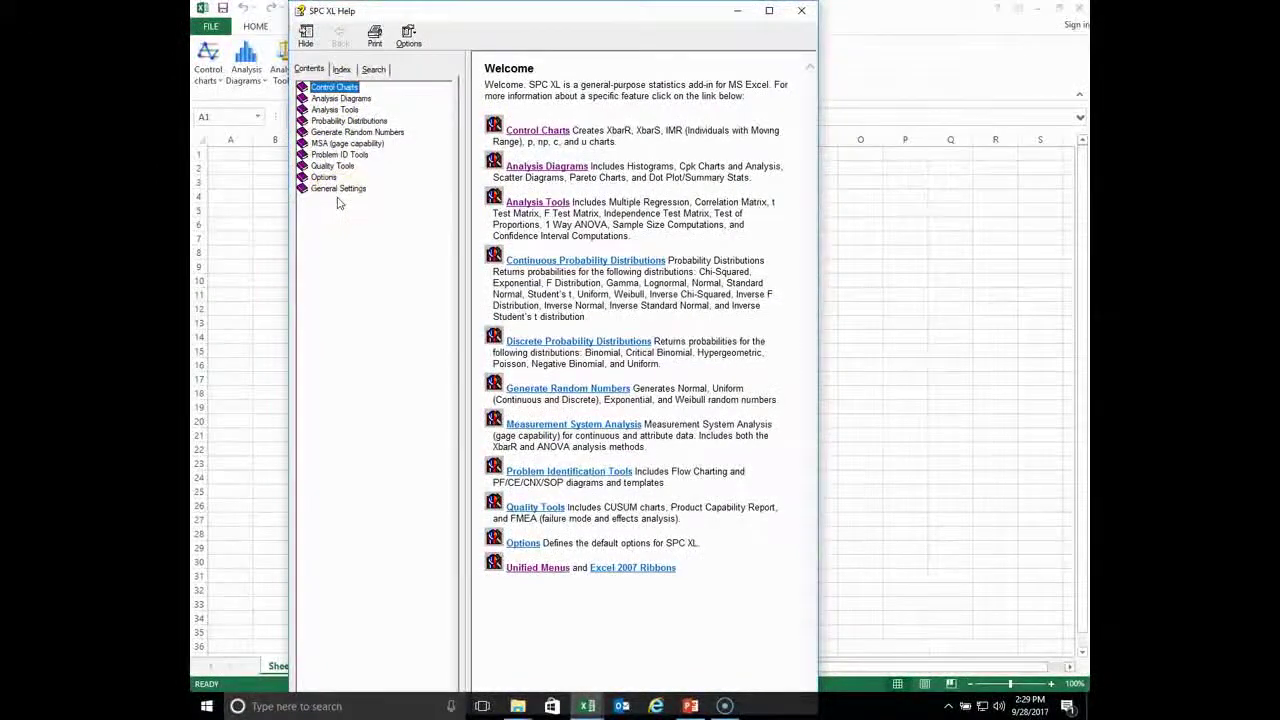
{"action": "left_click", "coordinate": [304, 110]}
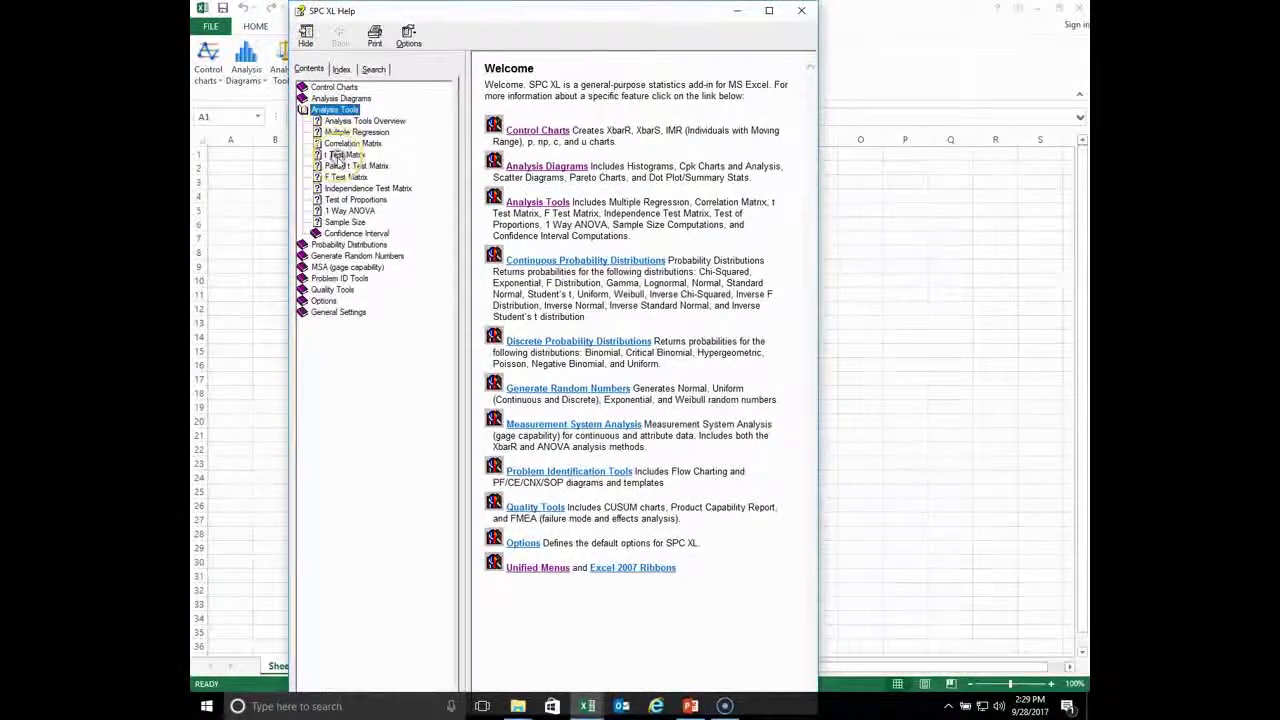
{"action": "left_click", "coordinate": [340, 155]}
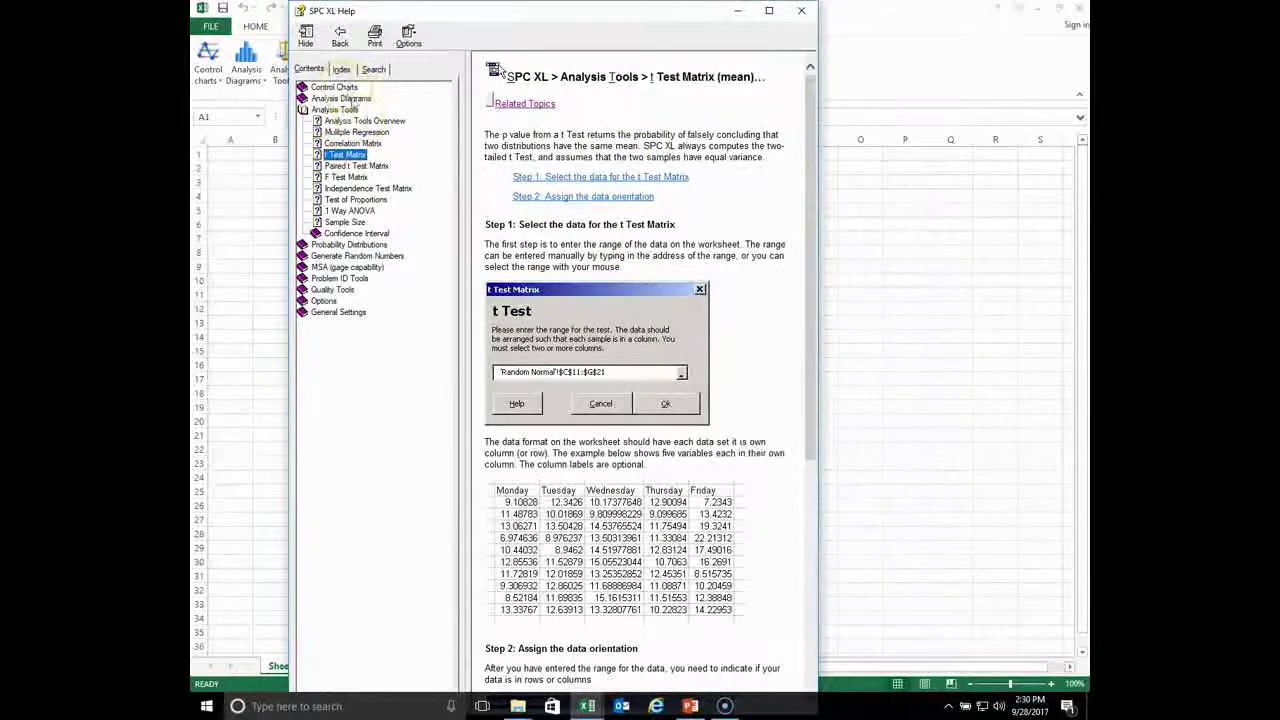
{"action": "left_click", "coordinate": [505, 103]}
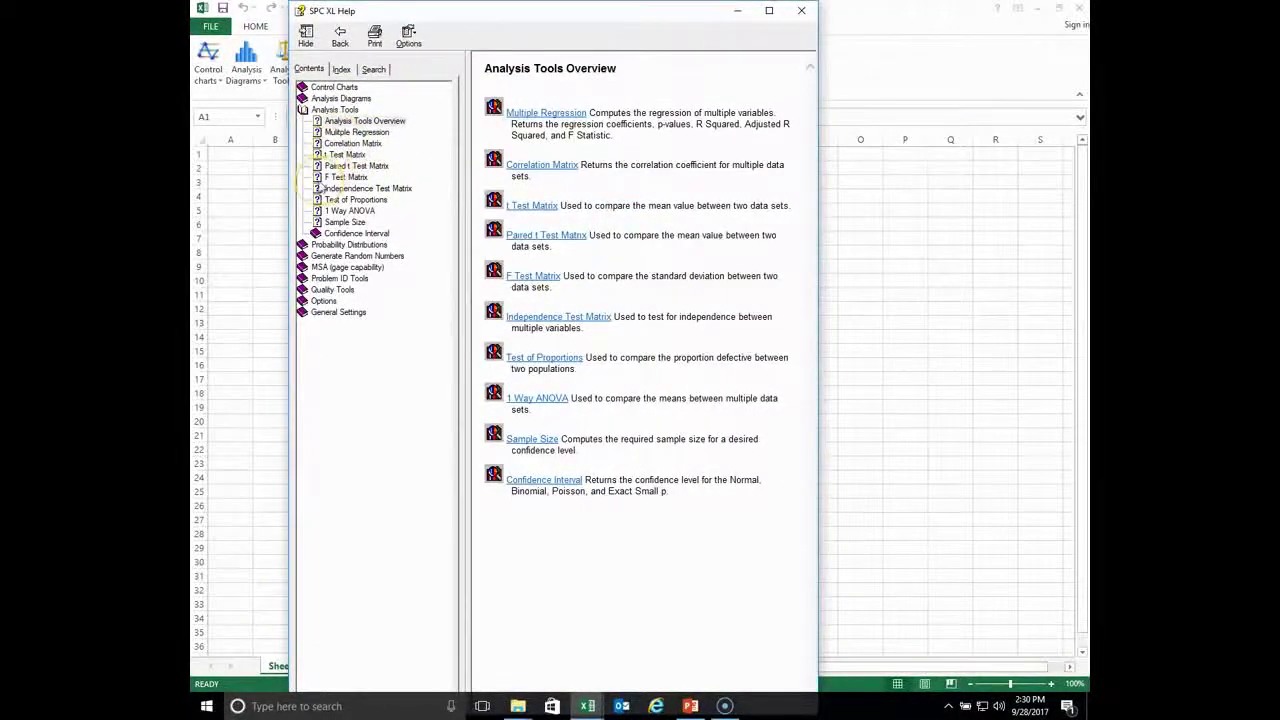
{"action": "left_click", "coordinate": [801, 10]}
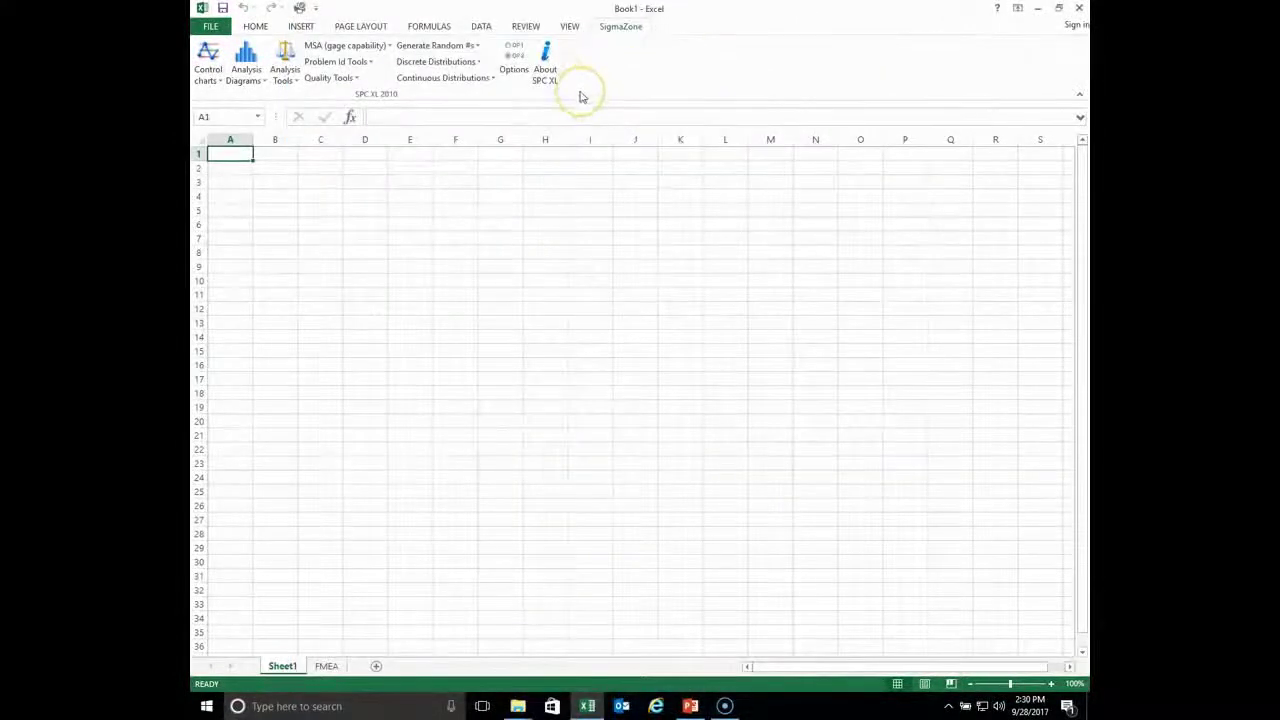
Open the raw-format example data from the SPC XL tutorial on creating a Pareto chart.
{"action": "left_click", "coordinate": [548, 60]}
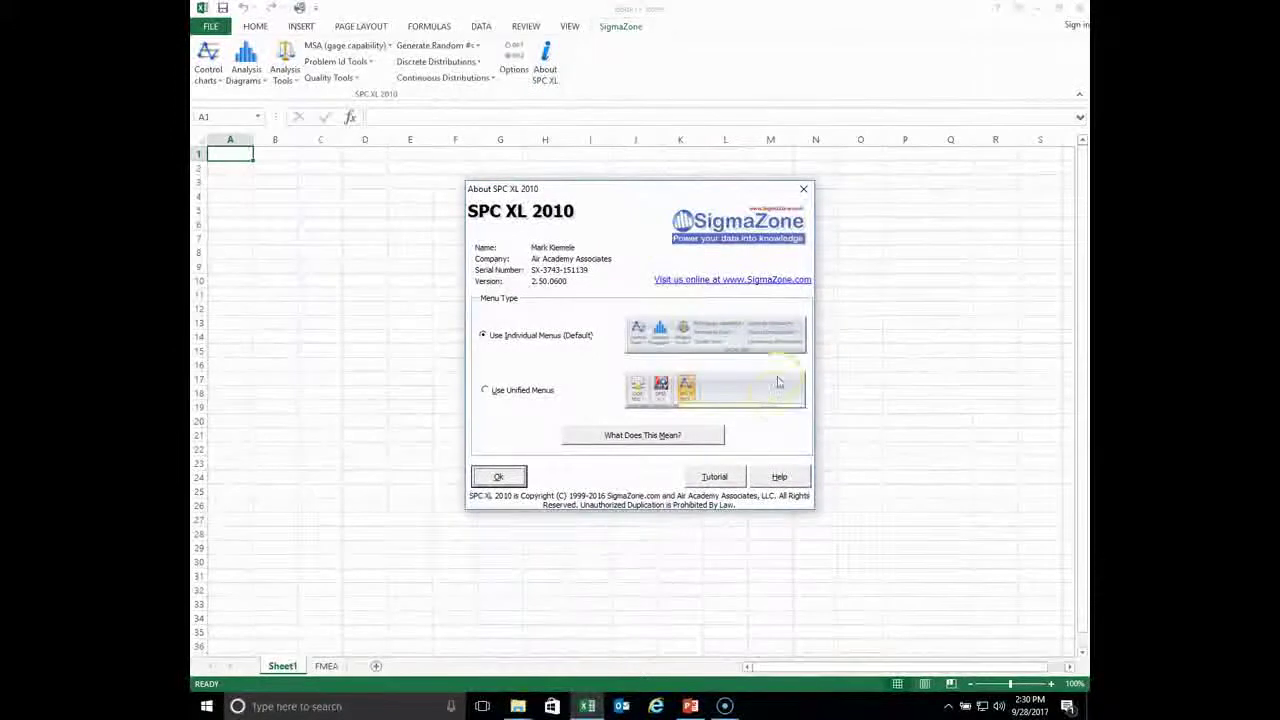
{"action": "left_click", "coordinate": [716, 478]}
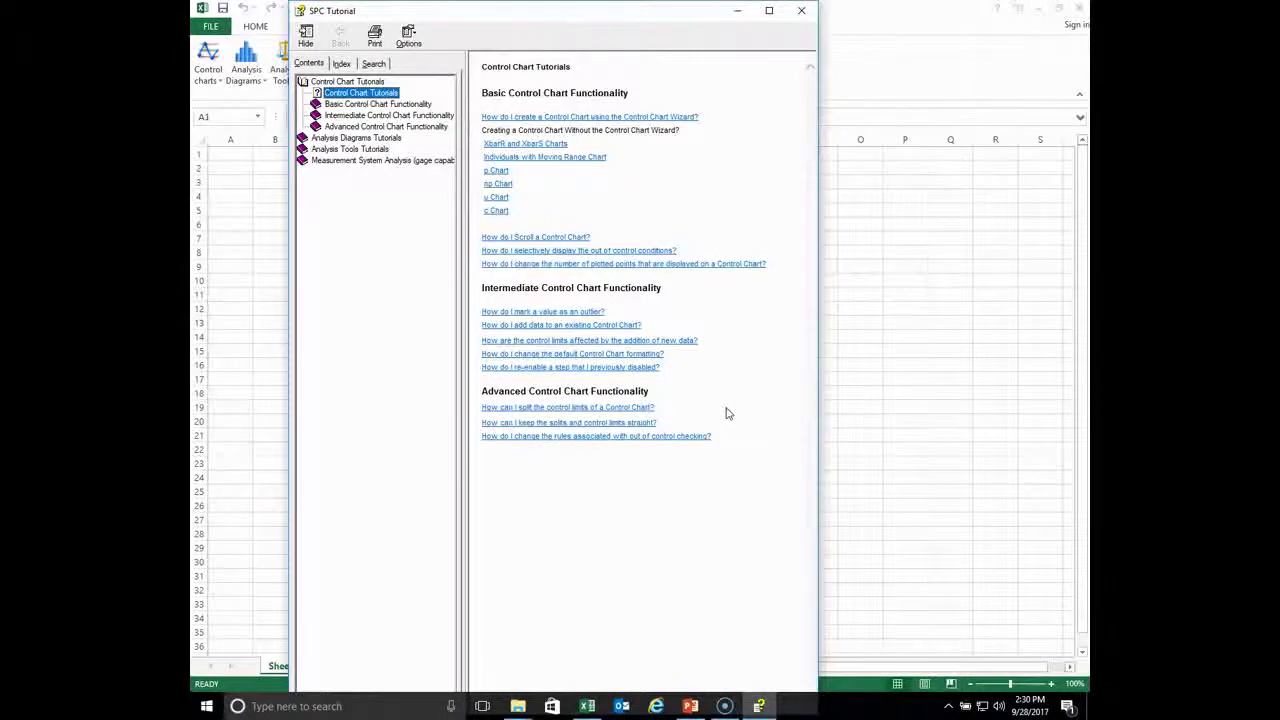
{"action": "left_click", "coordinate": [703, 76]}
{"action": "left_click", "coordinate": [343, 140]}
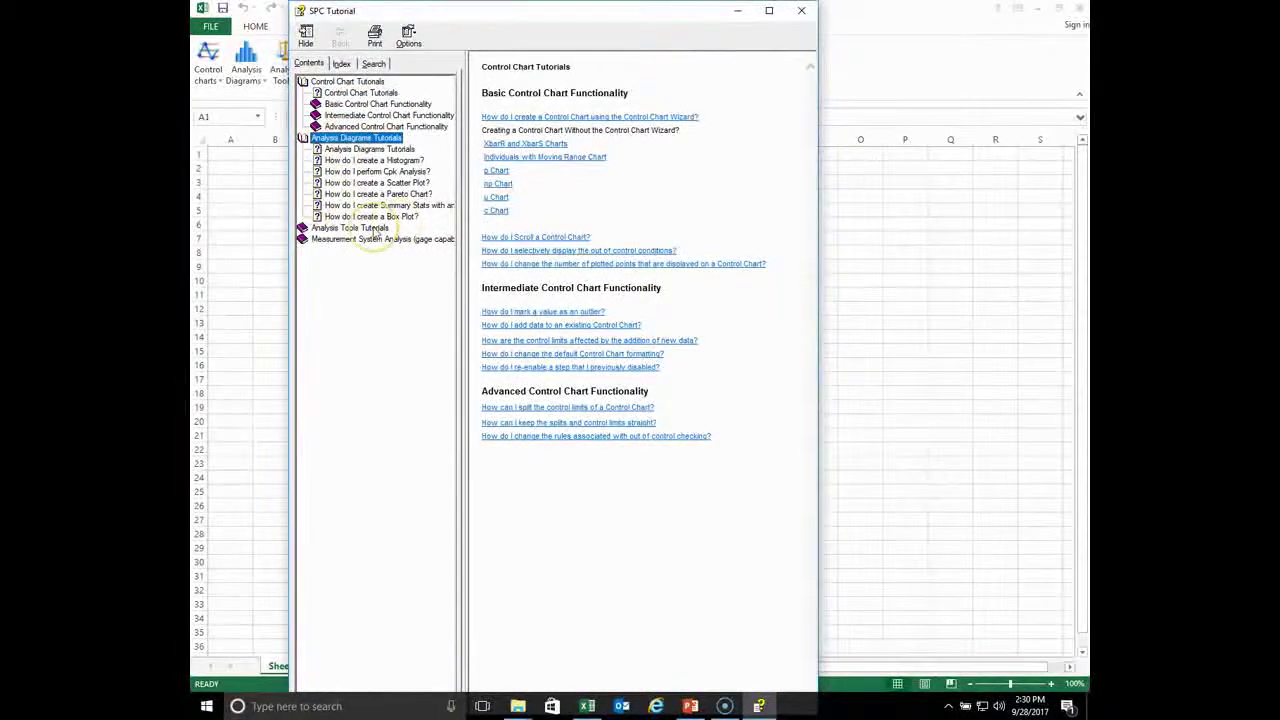
{"action": "left_click", "coordinate": [378, 194]}
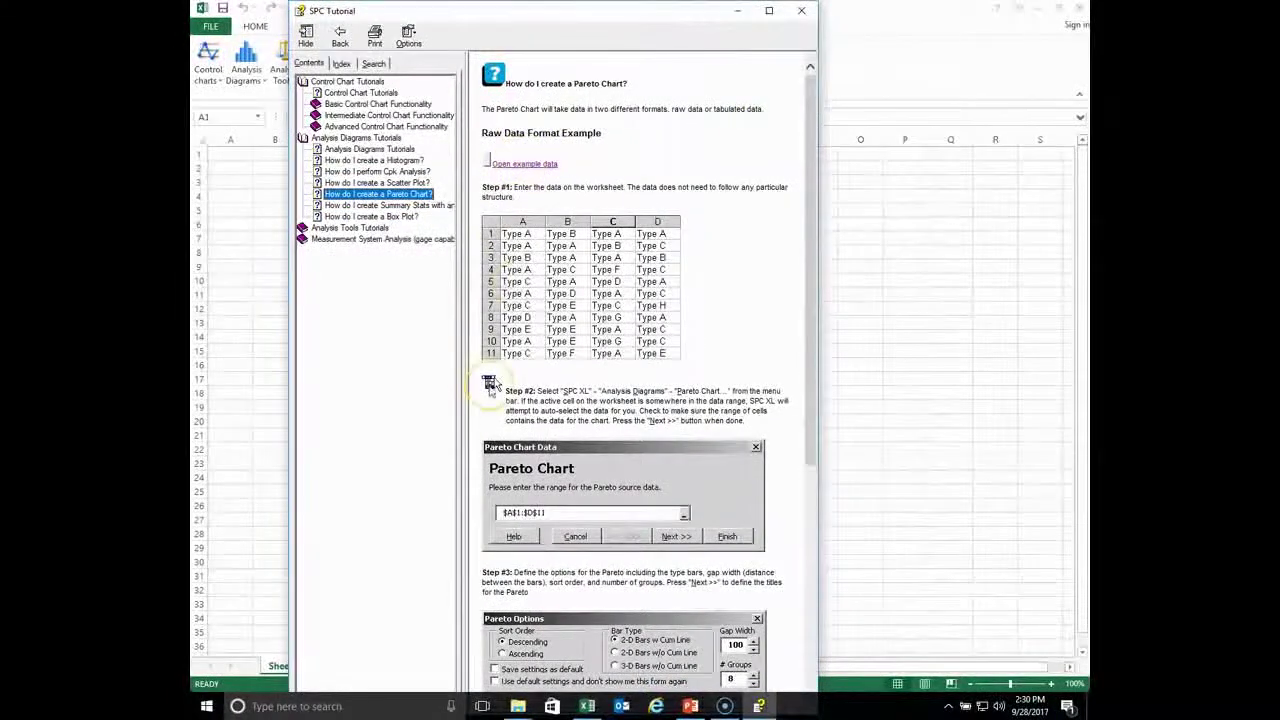
{"action": "left_click", "coordinate": [521, 166]}
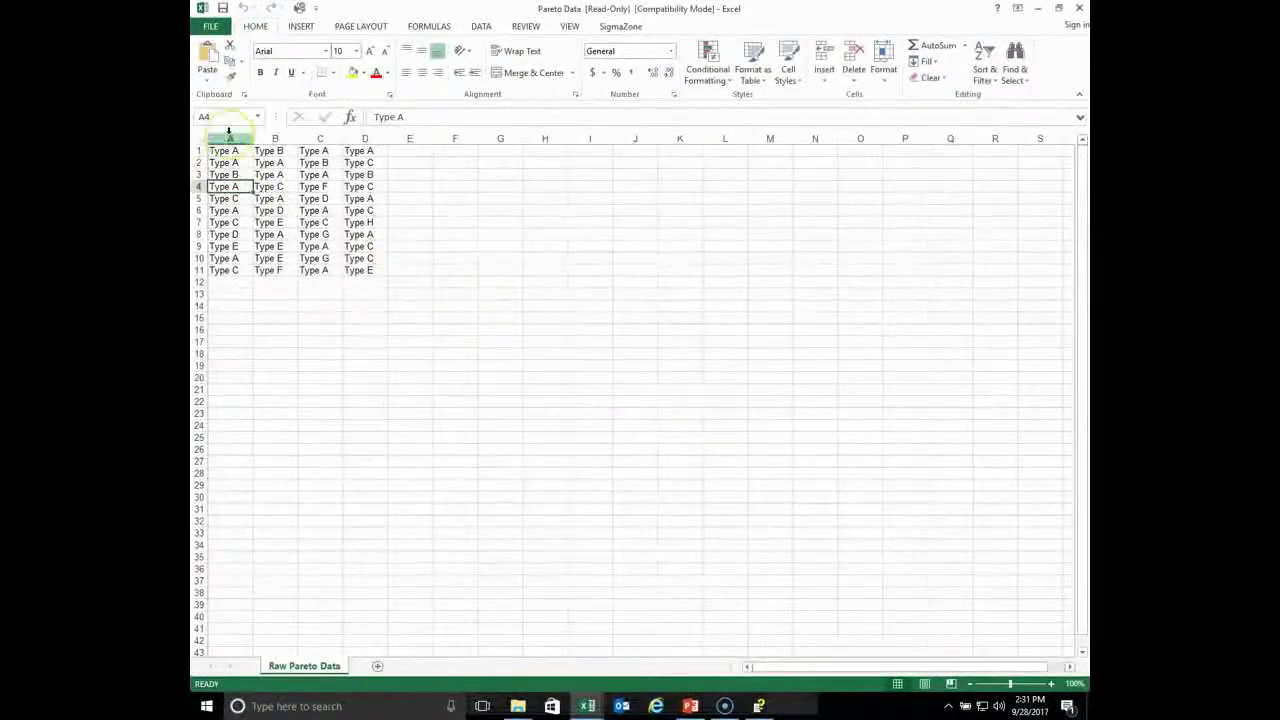
Create an SPC XL Pareto chart from A1:D11 with descending order, 2-D bars with cumulative line, gap width 100 and 8 groups.
{"action": "left_click_drag", "start_coordinate": [223, 150], "coordinate": [350, 265]}
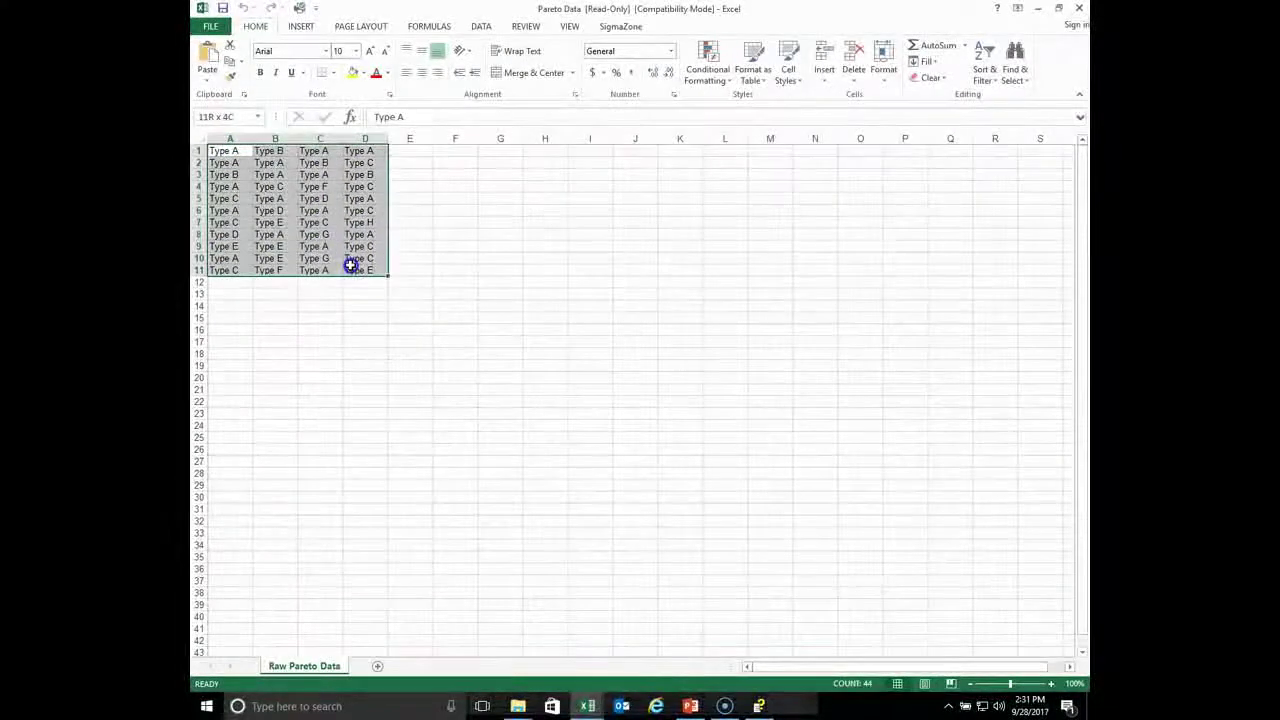
{"action": "left_click", "coordinate": [621, 26]}
{"action": "left_click", "coordinate": [248, 68]}
{"action": "left_click", "coordinate": [276, 195]}
{"action": "left_click", "coordinate": [700, 388]}
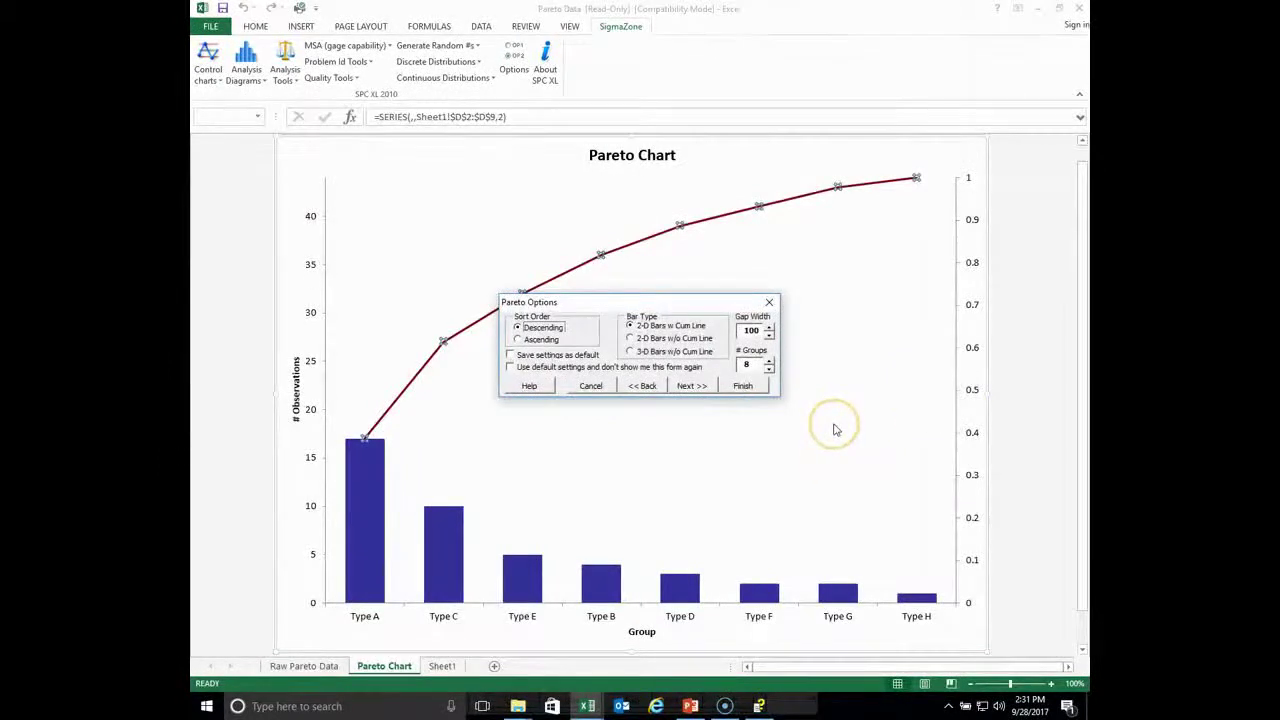
{"action": "left_click", "coordinate": [743, 385]}
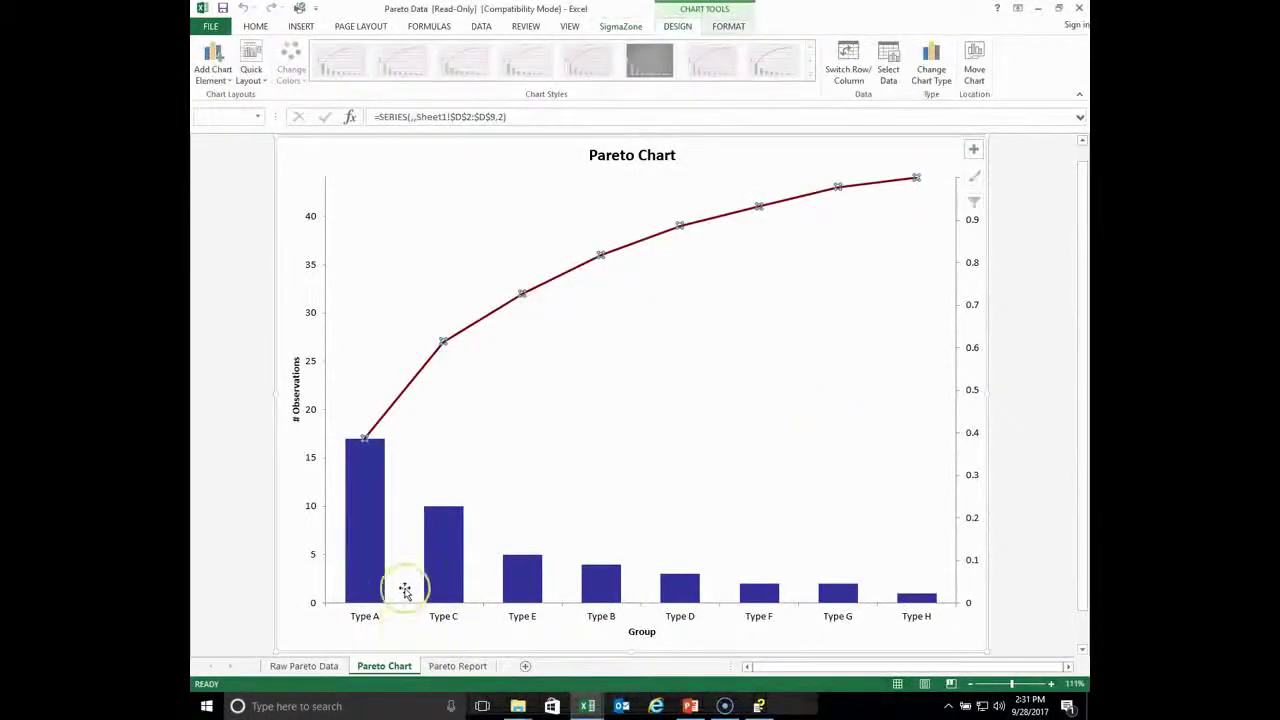
Return to the Raw Pareto Data sheet and open the About SPC XL information again.
{"action": "left_click", "coordinate": [291, 668]}
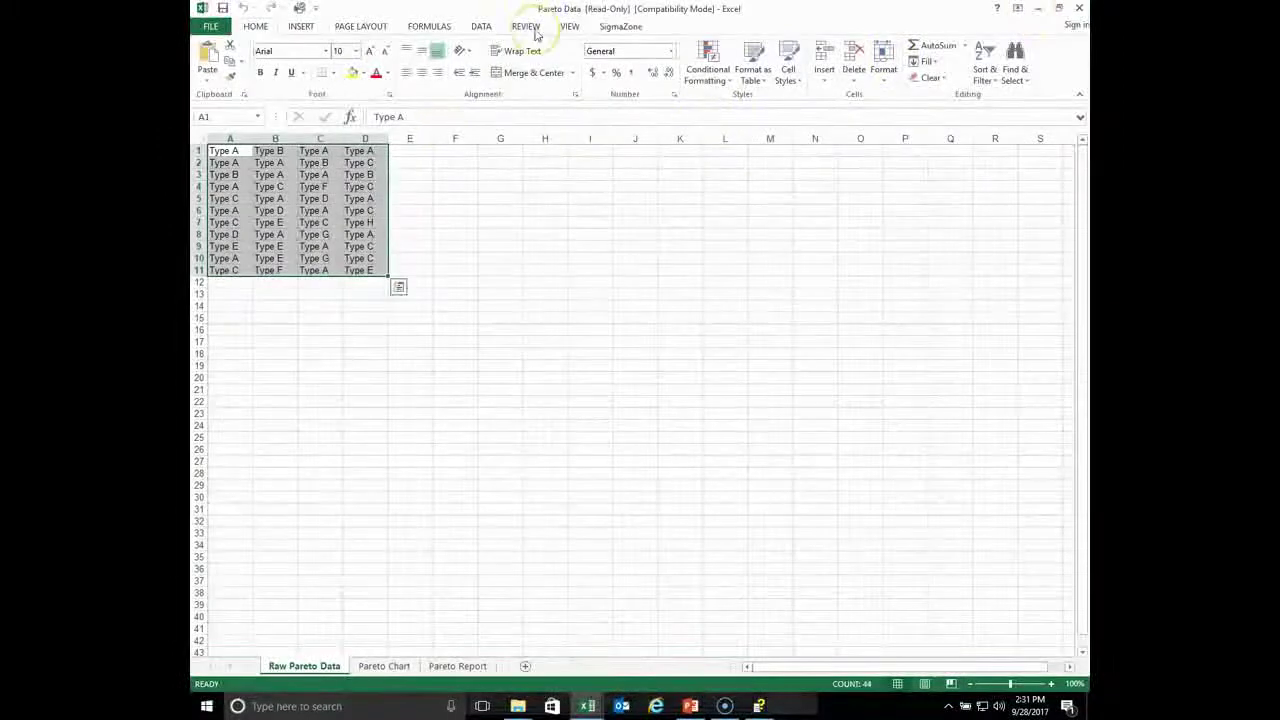
{"action": "left_click", "coordinate": [610, 28]}
{"action": "left_click", "coordinate": [546, 78]}
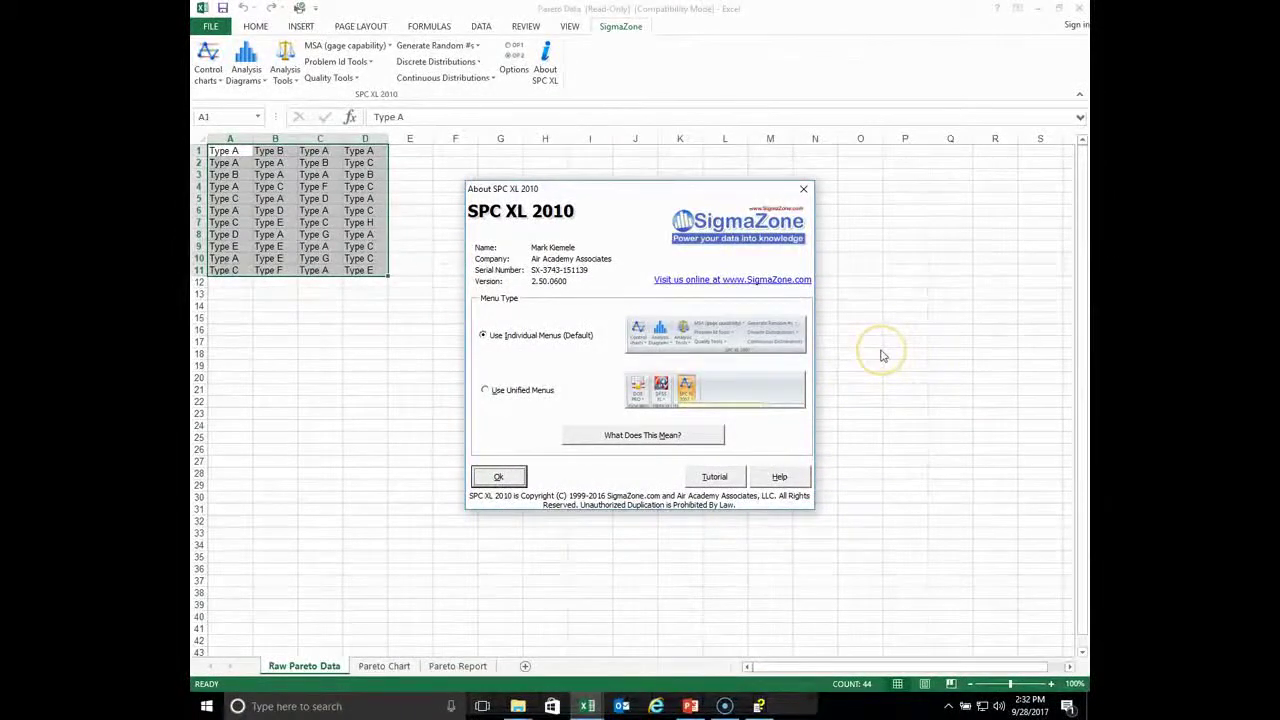
{"action": "left_click", "coordinate": [256, 652]}
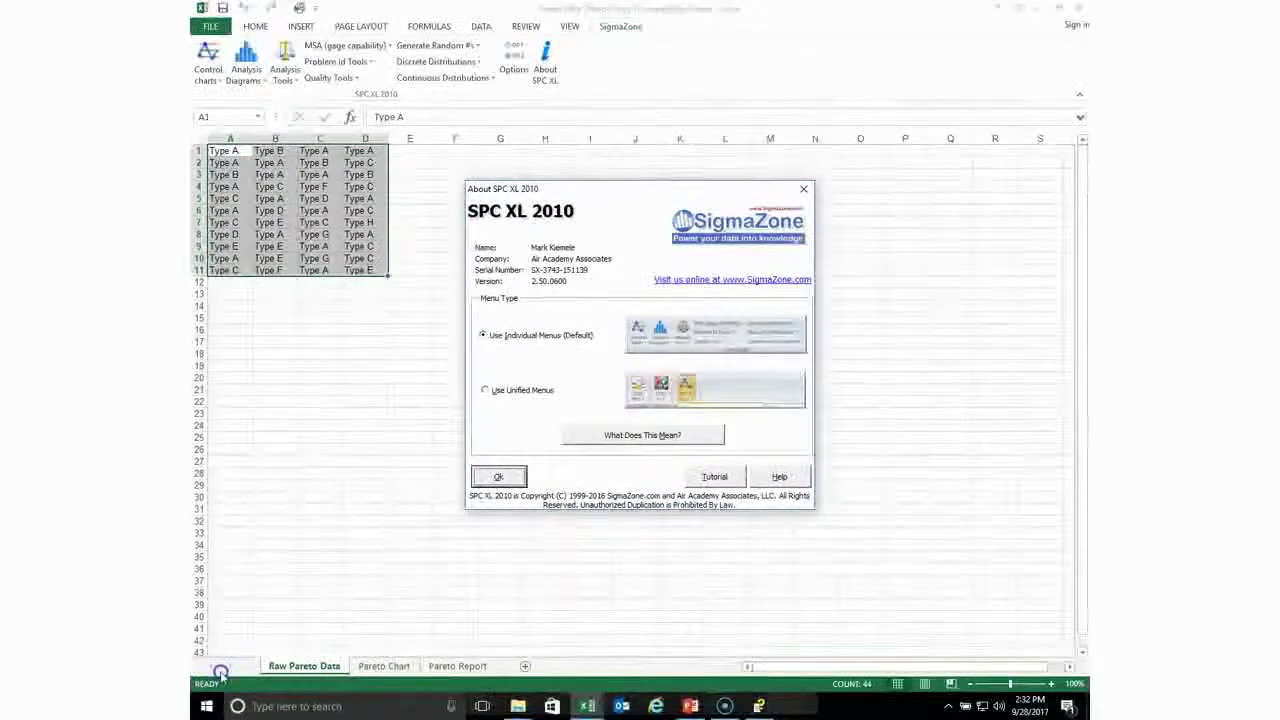